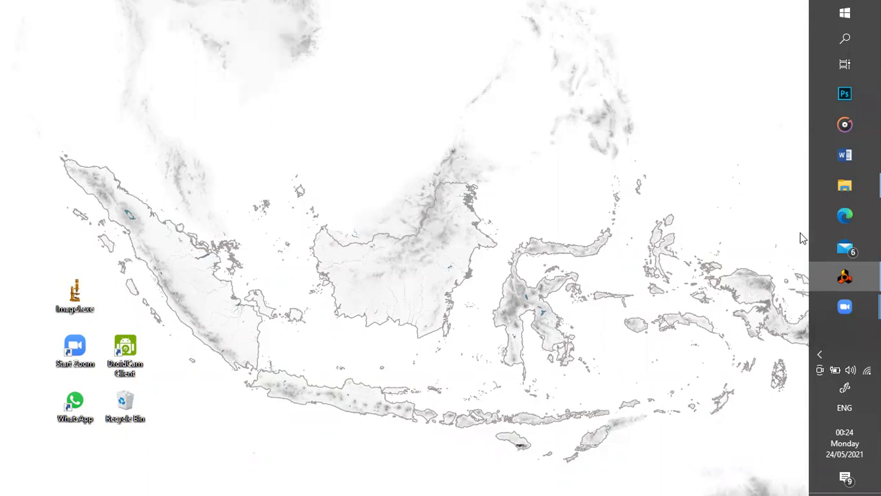
Launch Image Raster and bring up the dialog for opening an image
left_click(843, 275)
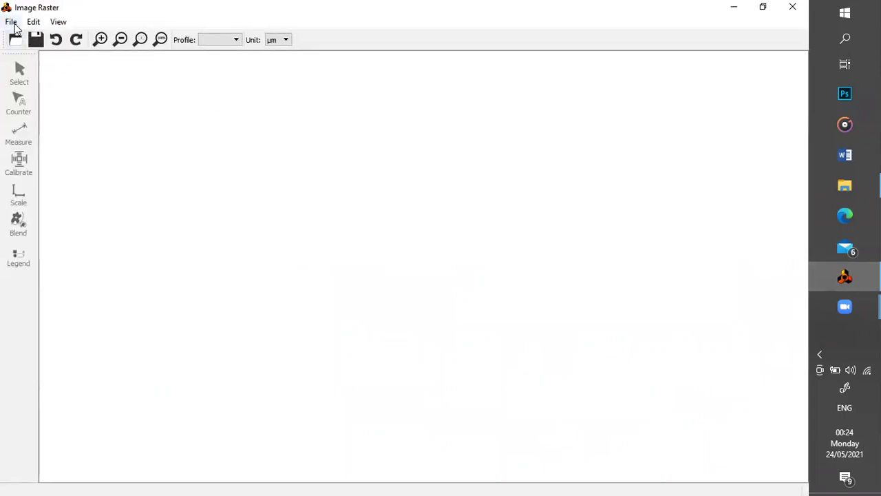
left_click(13, 24)
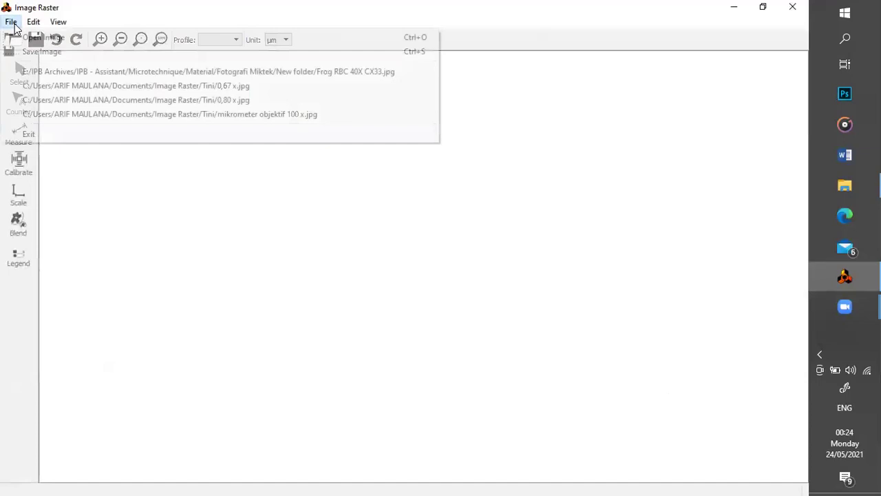
left_click(39, 43)
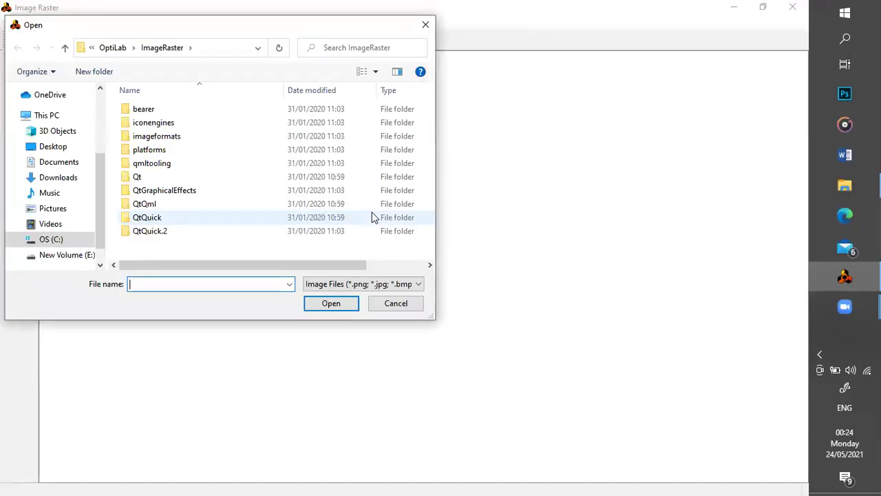
Open Frog RBC 40X CX33.jpg from E:/IPB Archives/IPB - Assistant/Microtechnique/Material/Fotografi Miktek/New folder
left_click(82, 255)
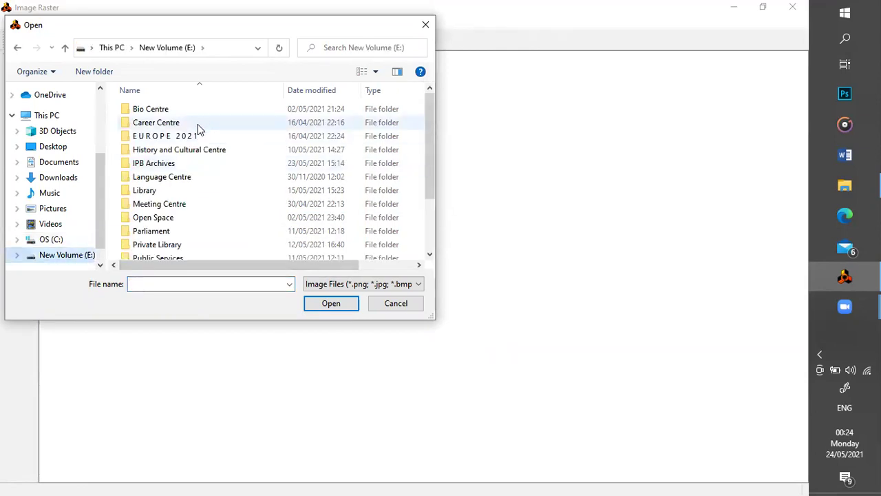
double_click(180, 164)
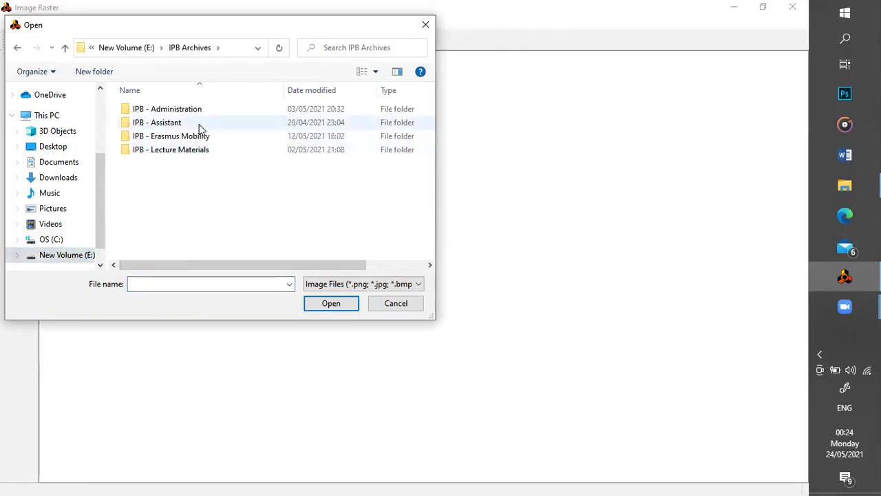
double_click(195, 129)
left_click(174, 139)
double_click(173, 138)
double_click(174, 112)
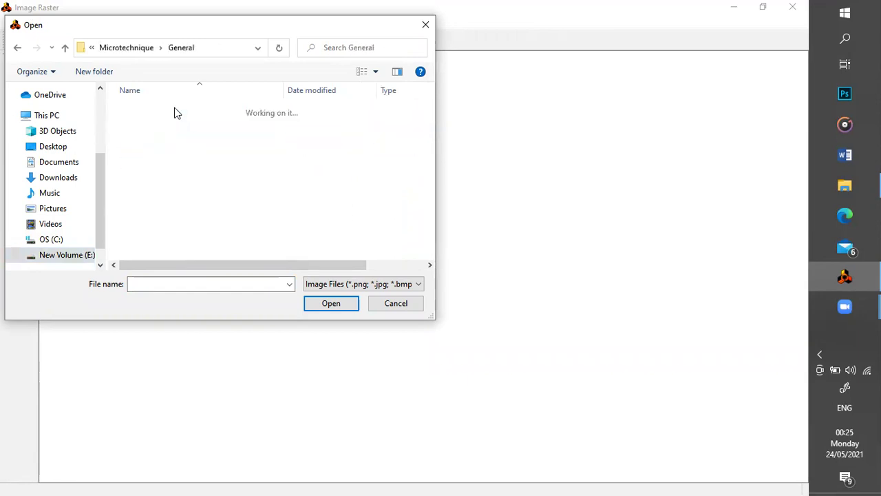
key("BackSpace")
left_click(172, 122)
double_click(173, 122)
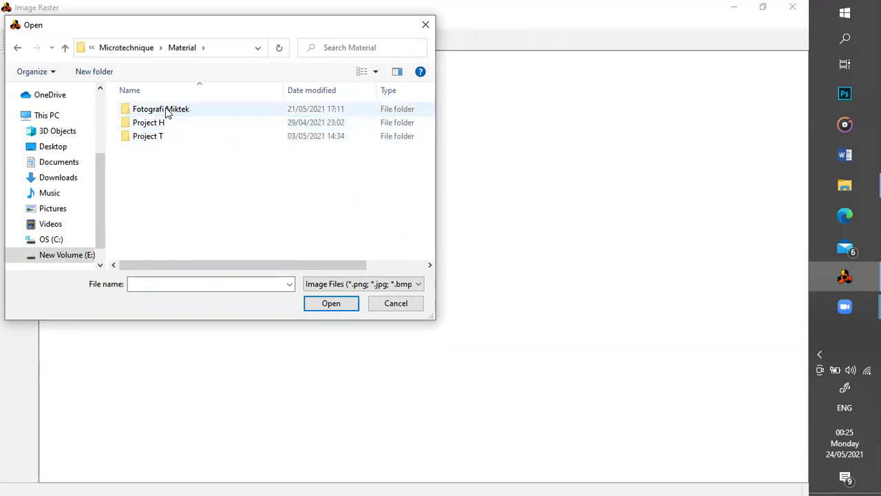
double_click(165, 108)
double_click(166, 107)
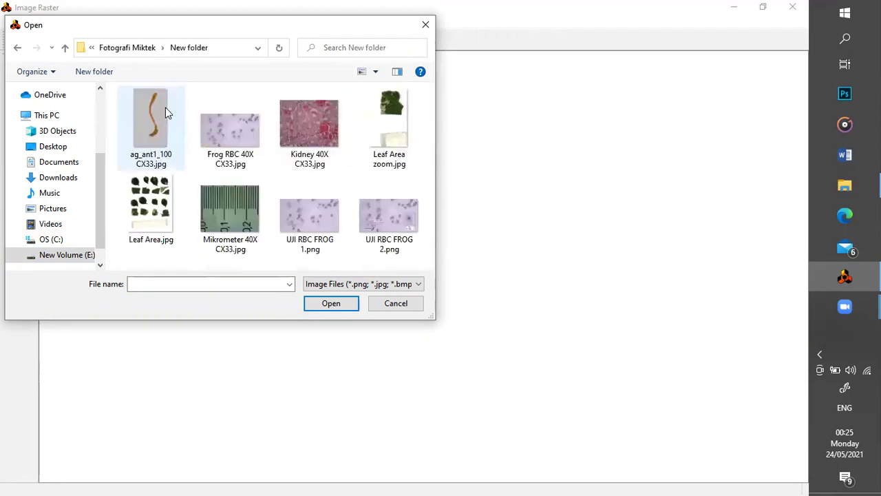
double_click(251, 109)
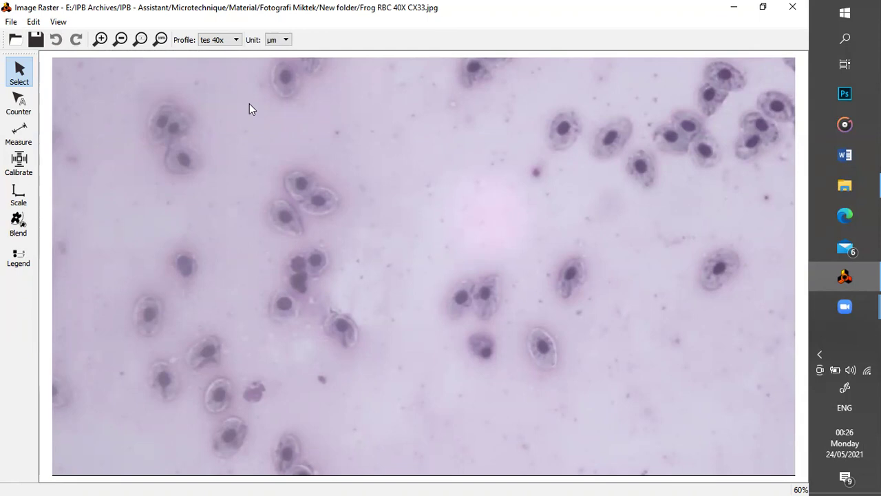
Add a new calibration profile and name it UJI 40X
left_click(20, 164)
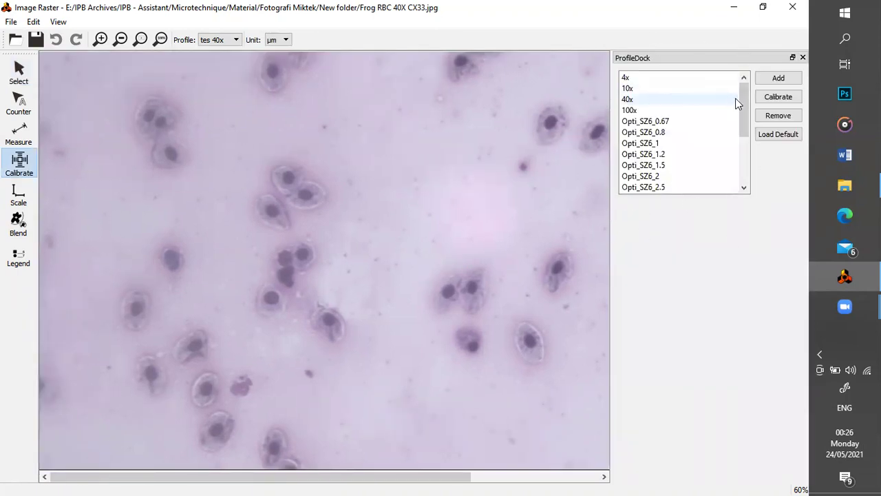
left_click_drag(746, 101, 733, 184)
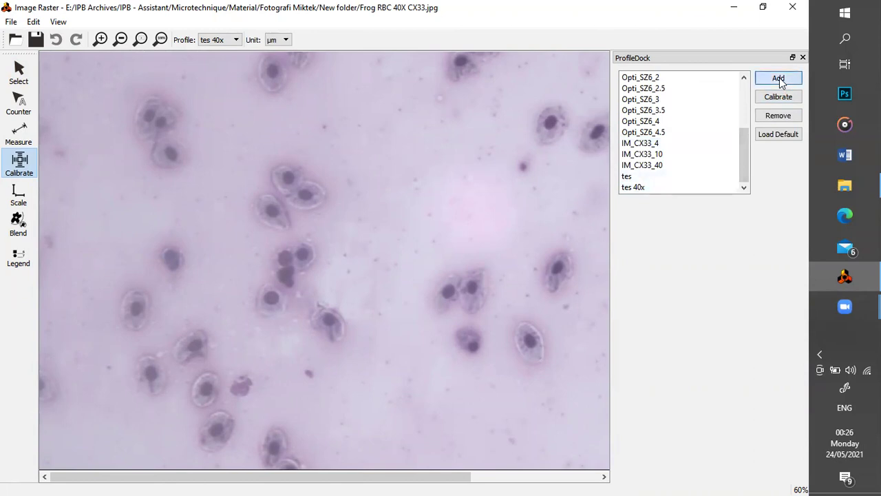
left_click_drag(744, 142, 741, 176)
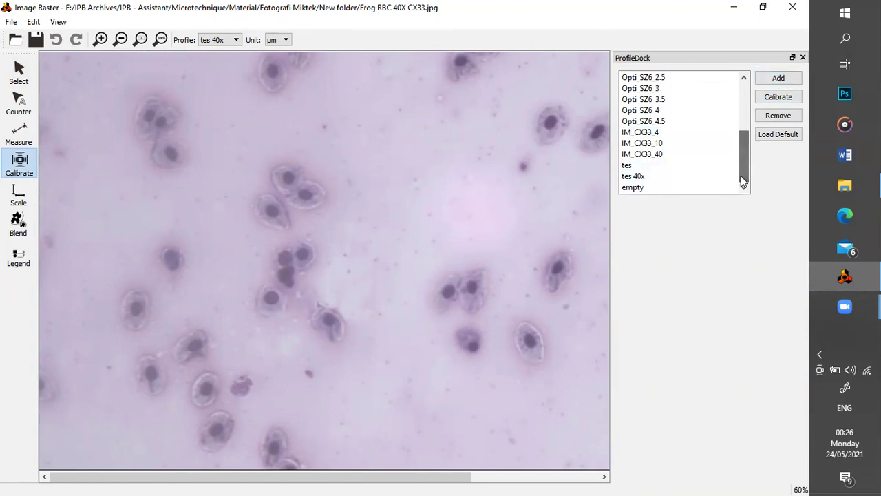
double_click(643, 187)
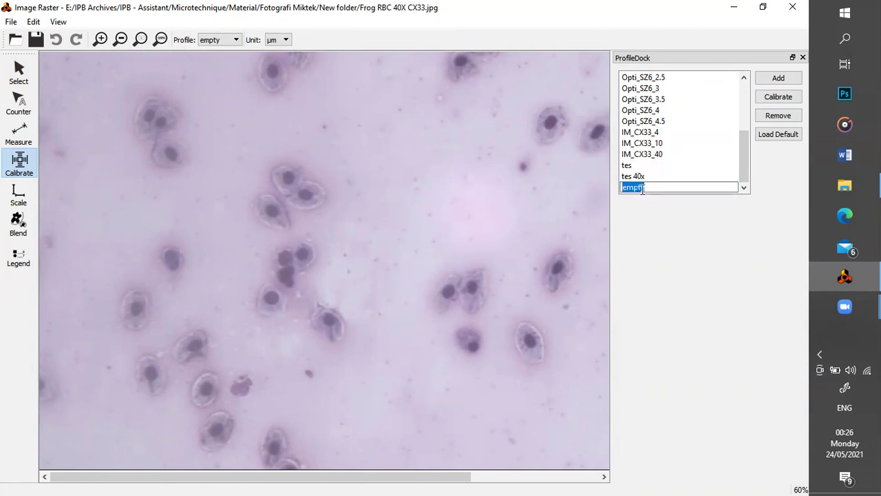
type("UJI 40x")
key("Return")
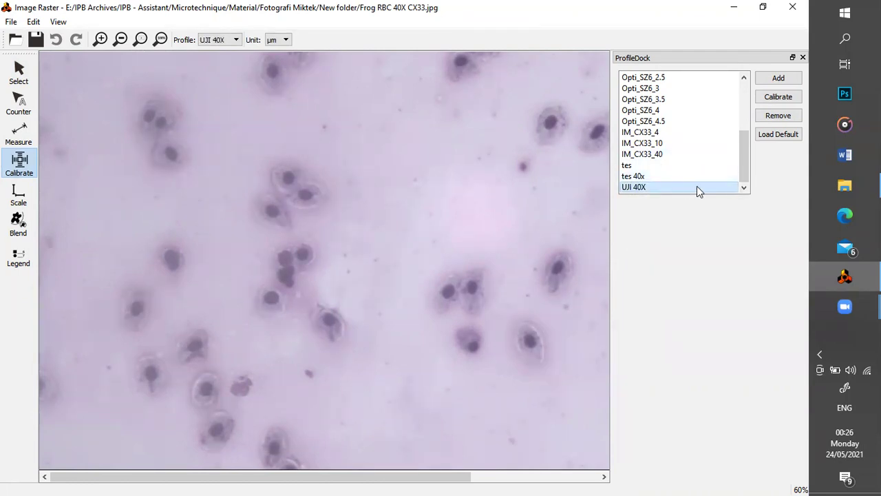
Start calibrating the UJI 40X profile, using Mikrometer 40X CX33.jpg as the calibration image instead of the current scene
left_click(773, 100)
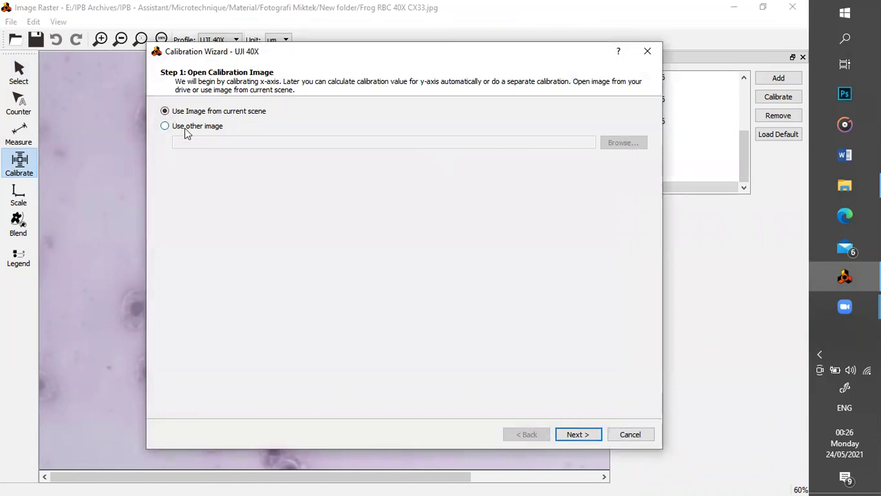
left_click(186, 131)
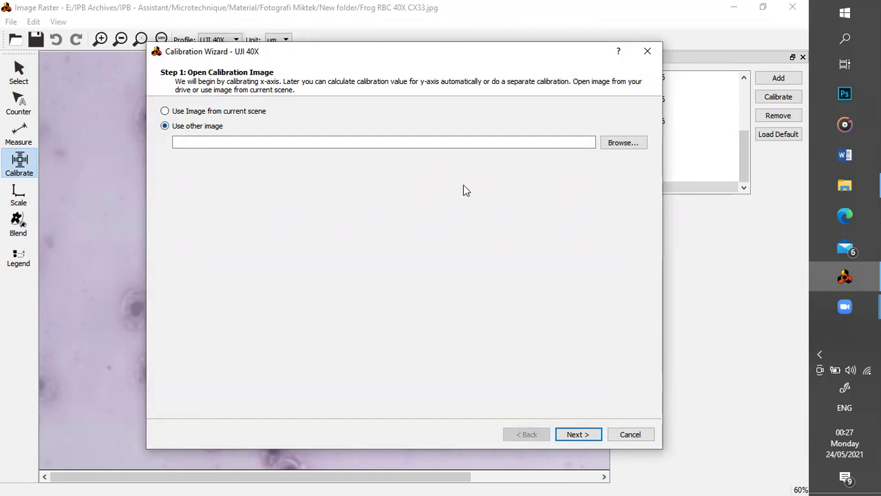
left_click(612, 149)
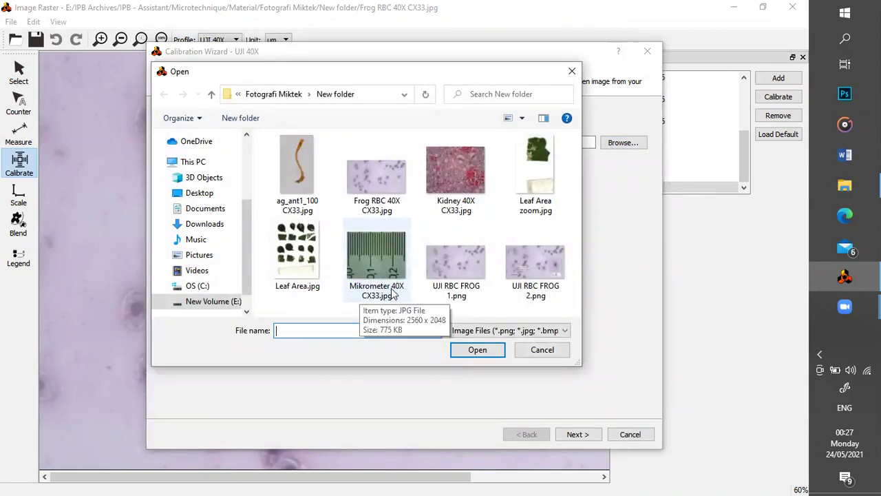
left_click(391, 290)
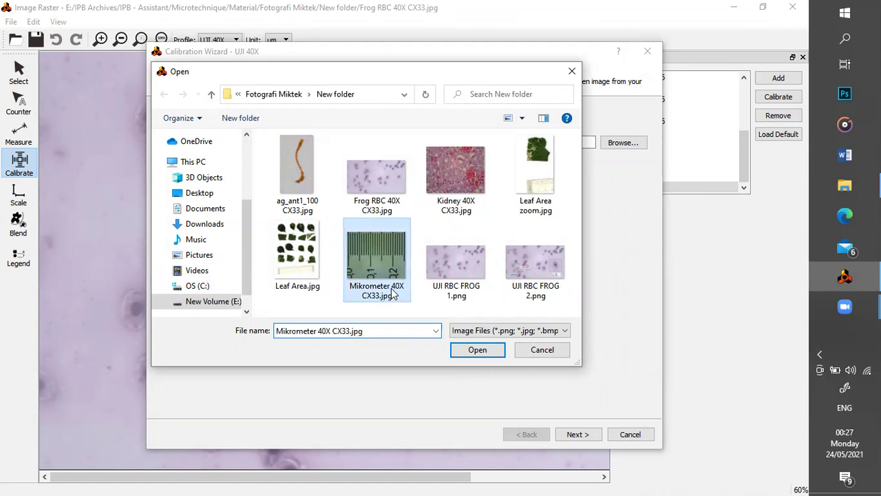
double_click(401, 232)
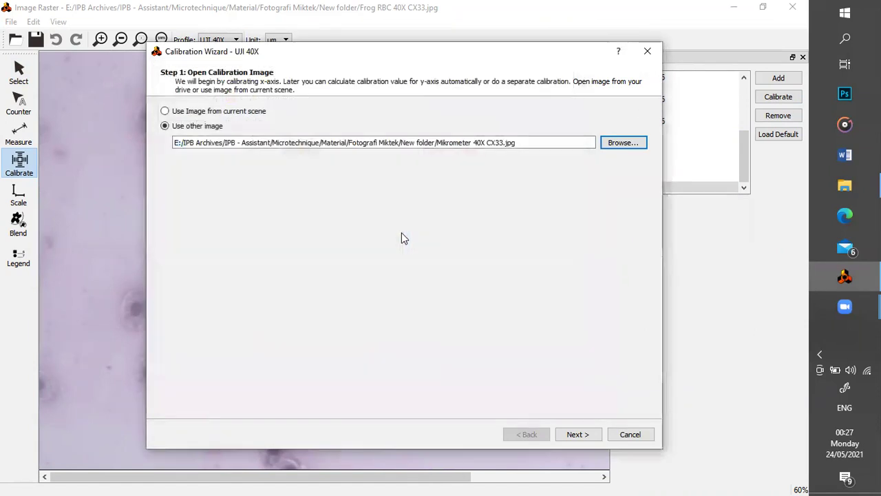
left_click(578, 434)
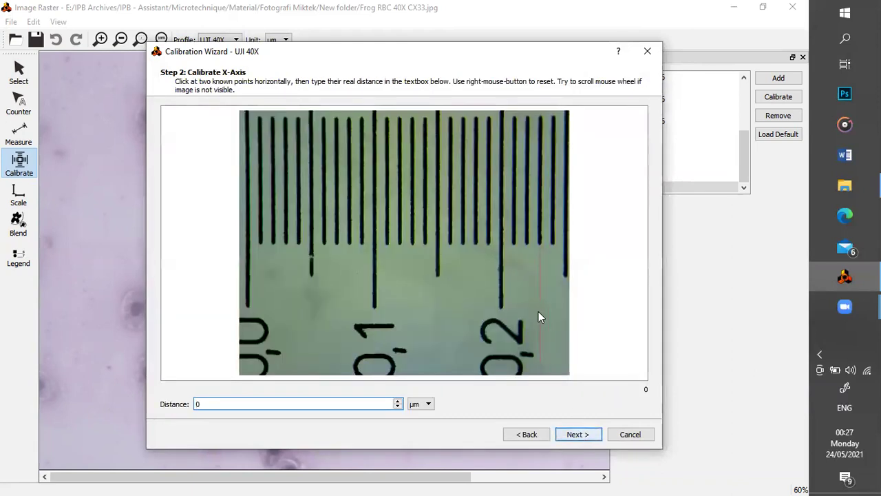
Calibrate the X-axis by marking the span between the 0,0 and 0,1 micrometer lines and setting its distance to 1 µm
left_click(248, 283)
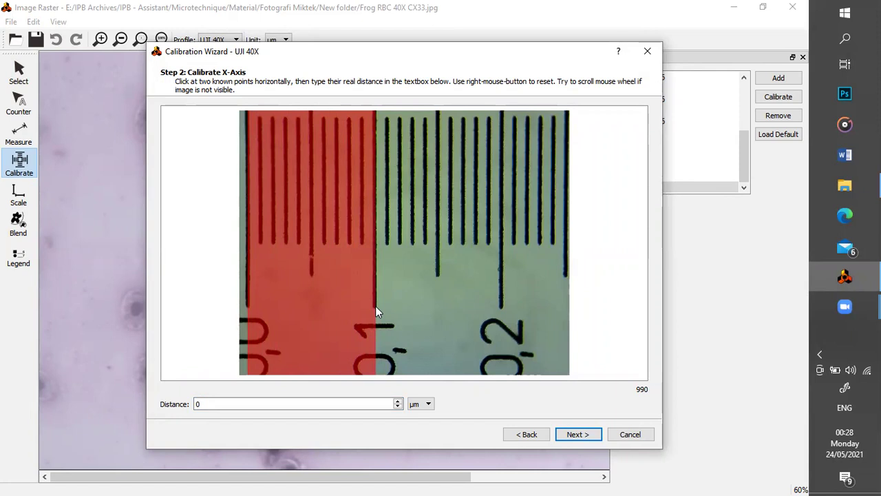
left_click(262, 403)
type(",1")
left_click(420, 403)
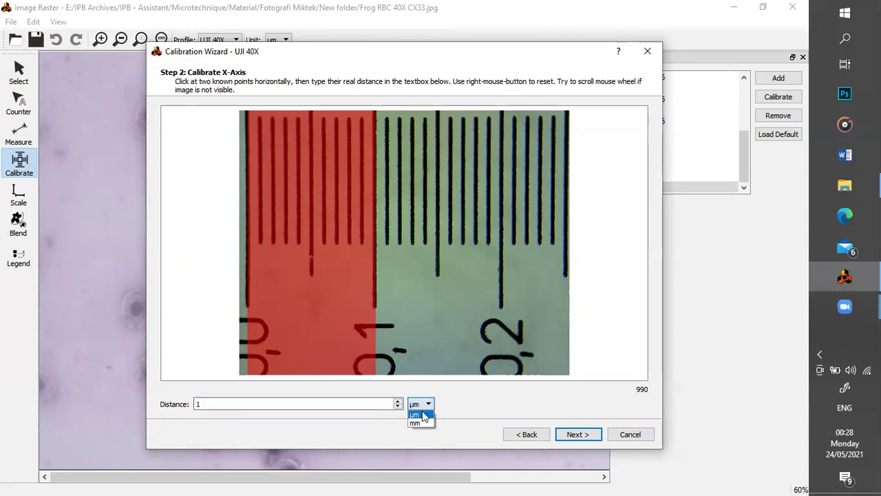
left_click(422, 413)
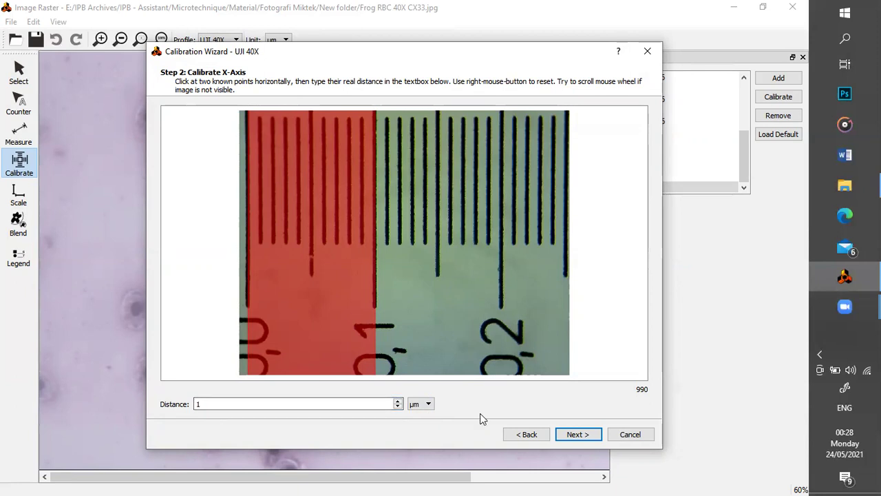
left_click(577, 435)
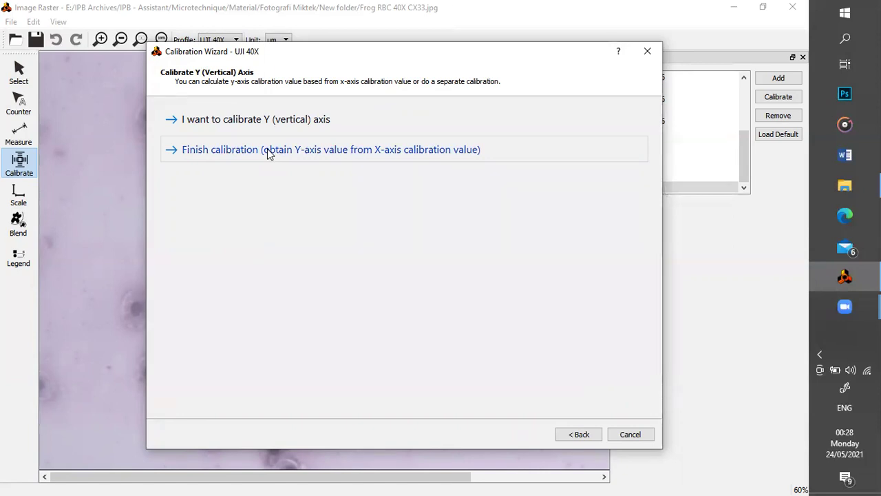
Finish the calibration with the Y-axis value obtained from the X-axis, and save the session's result to the profile
left_click(320, 150)
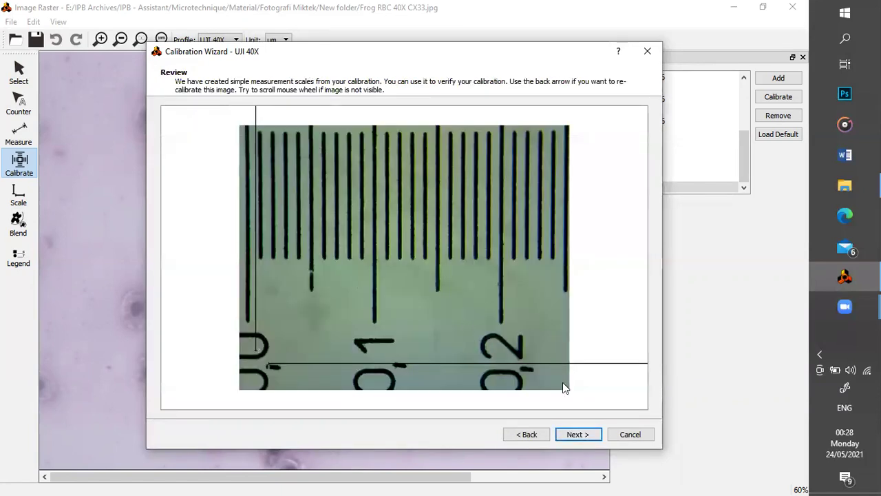
left_click(578, 434)
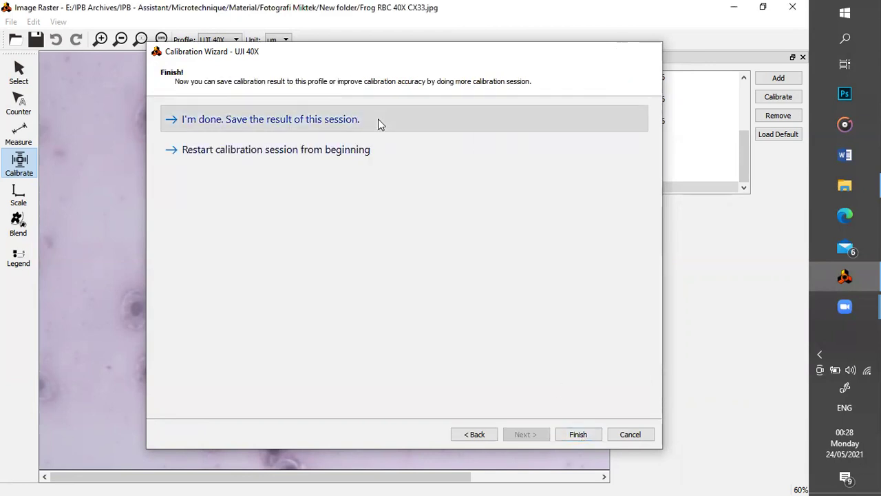
left_click(378, 120)
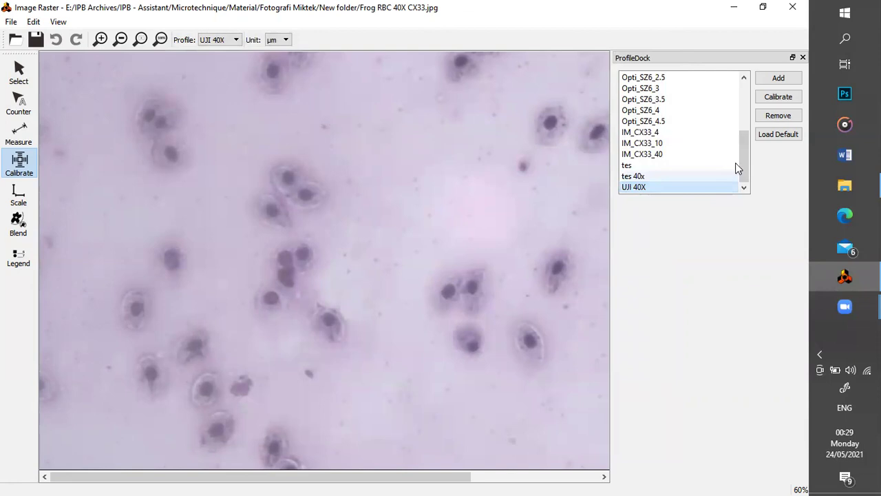
Place five arrow counter markers on blood cells at the image's upper left, and recolor the markers white with a black outline
left_click_drag(743, 157, 744, 99)
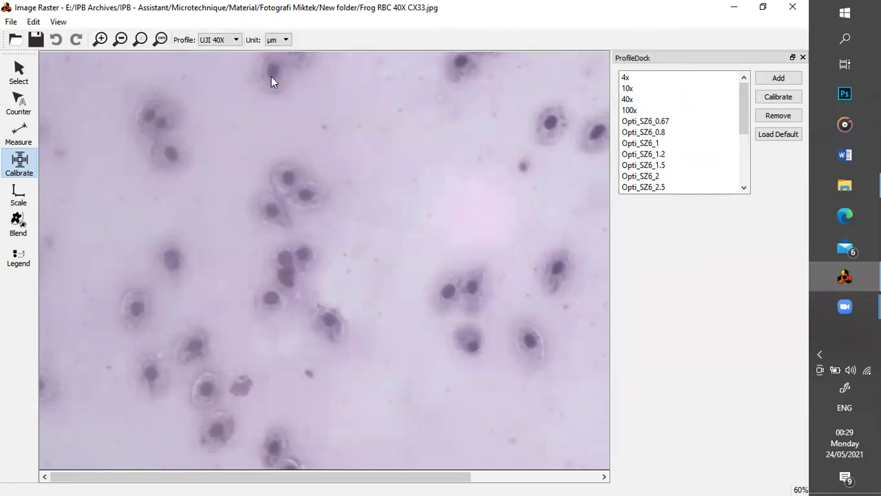
left_click(120, 40)
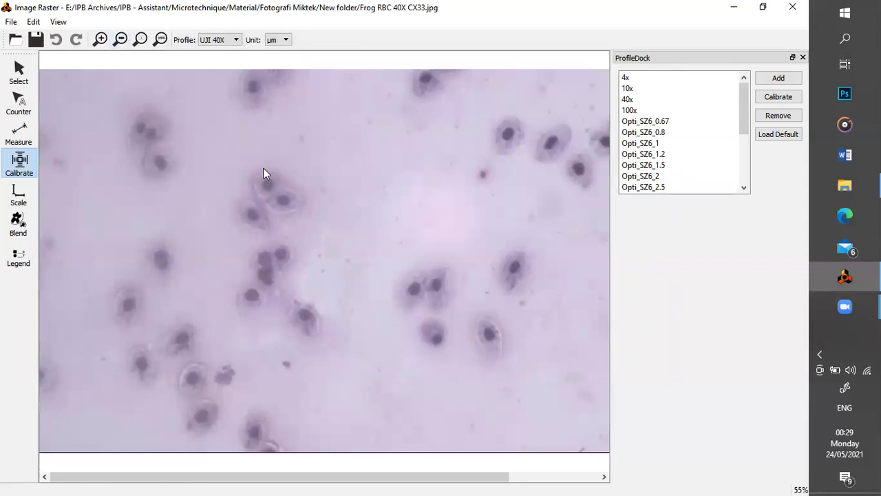
left_click(121, 40)
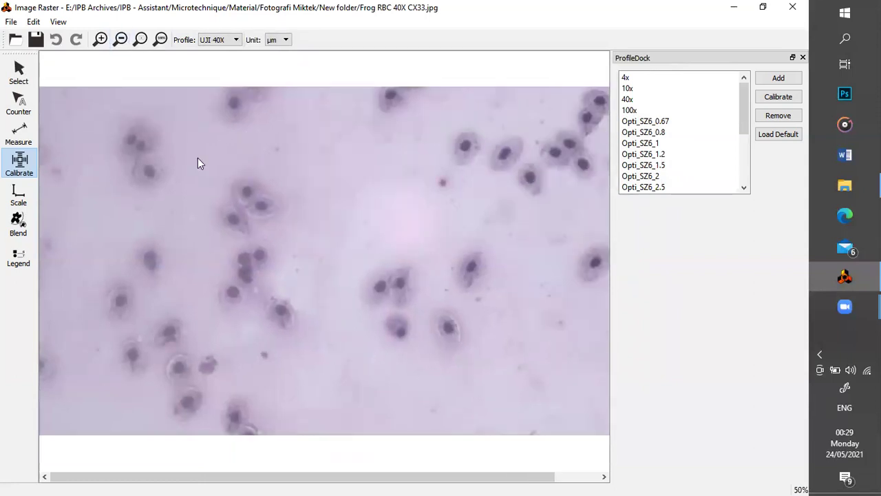
left_click(121, 40)
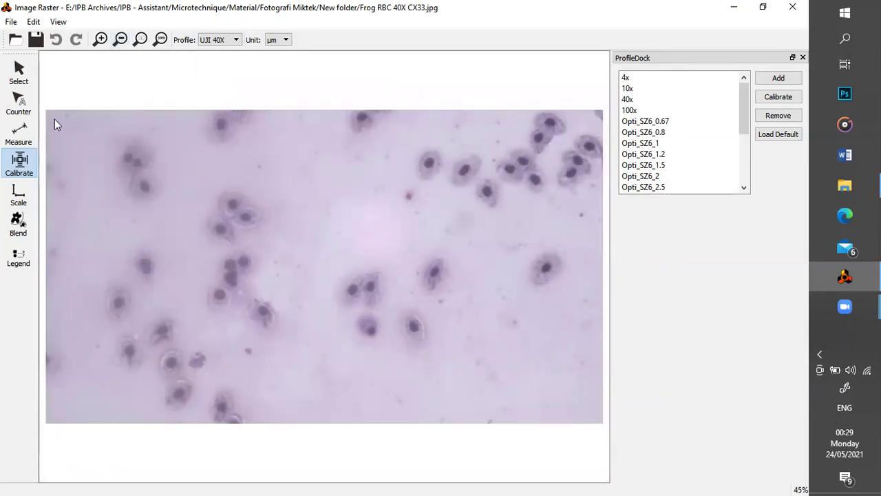
left_click(26, 104)
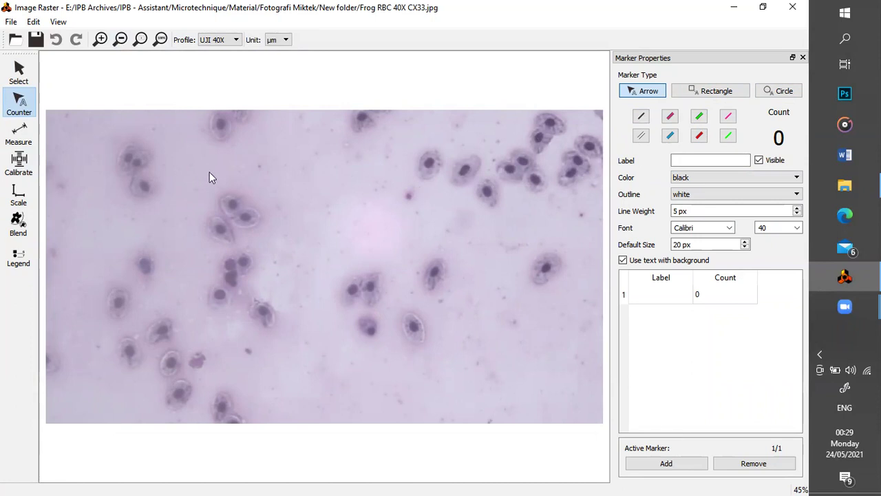
left_click(127, 158)
left_click(138, 164)
left_click(143, 185)
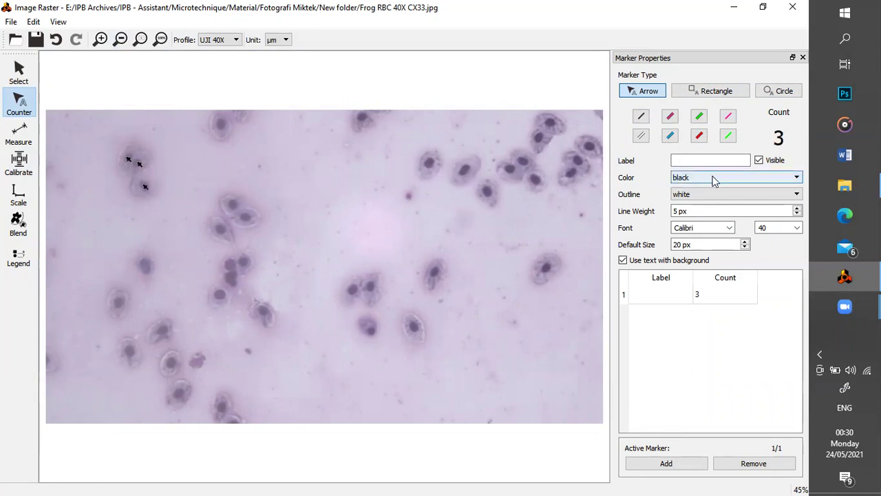
left_click(221, 126)
left_click(232, 205)
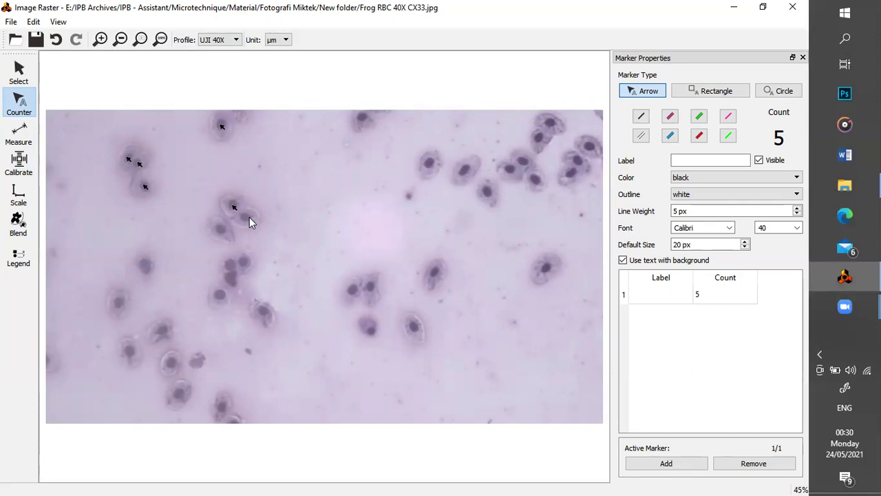
left_click(642, 138)
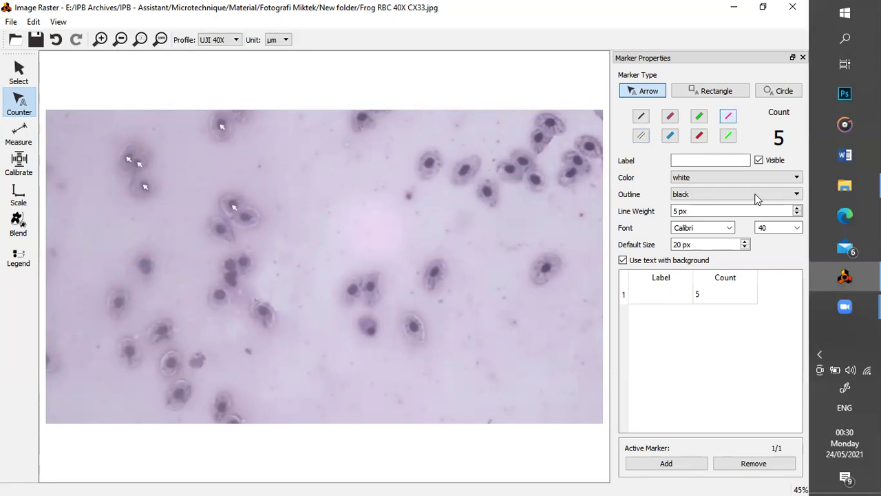
Set the counter markers' line weight to 4 px, label them RBC, and set the label font size to 20
left_click(797, 215)
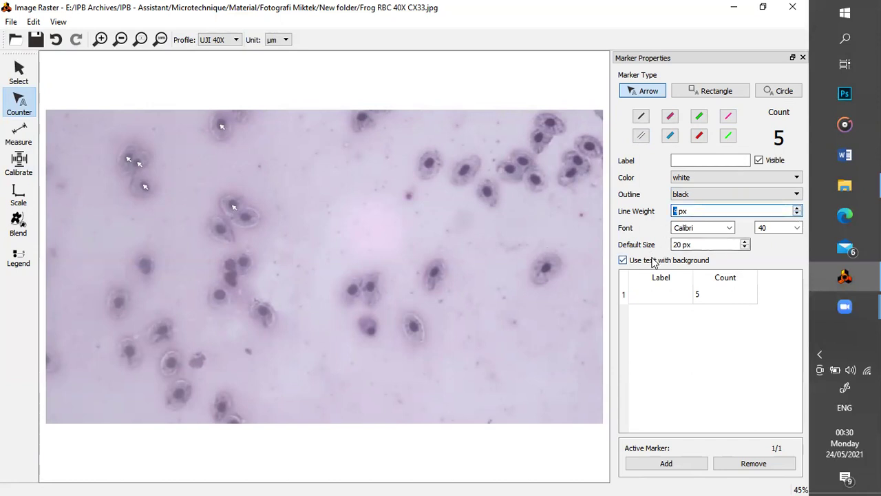
left_click(704, 160)
type("RBC")
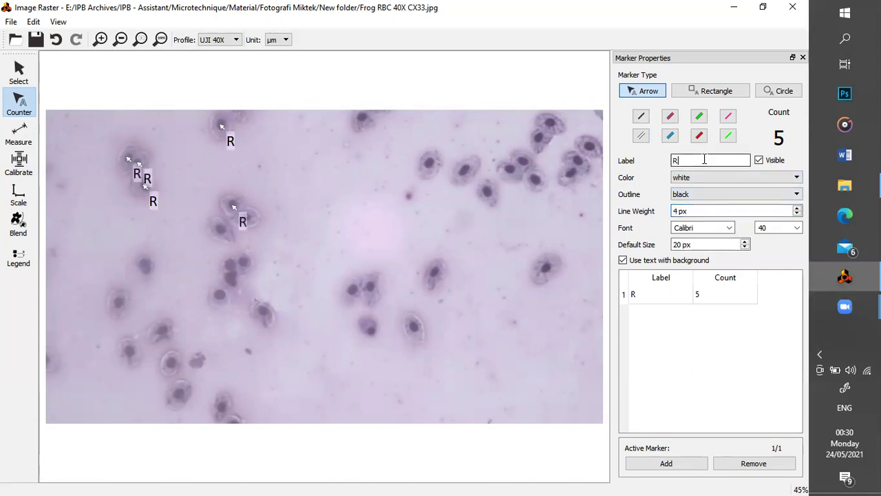
left_click(797, 229)
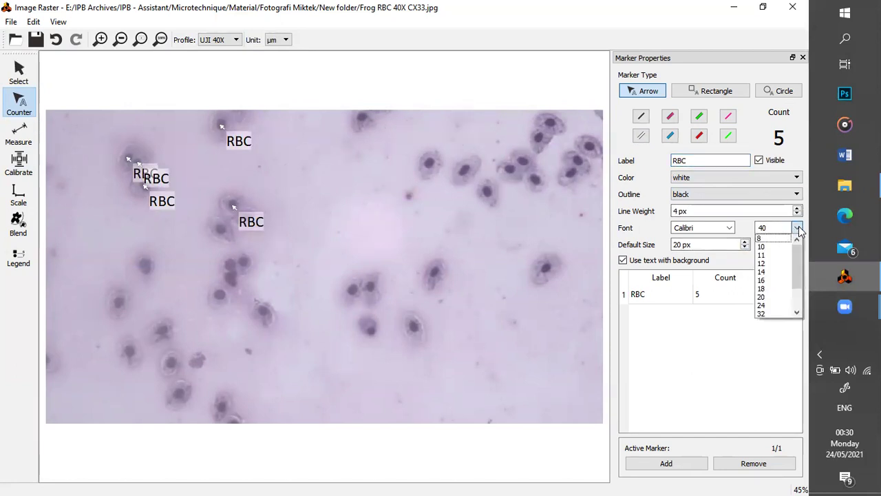
left_click(762, 296)
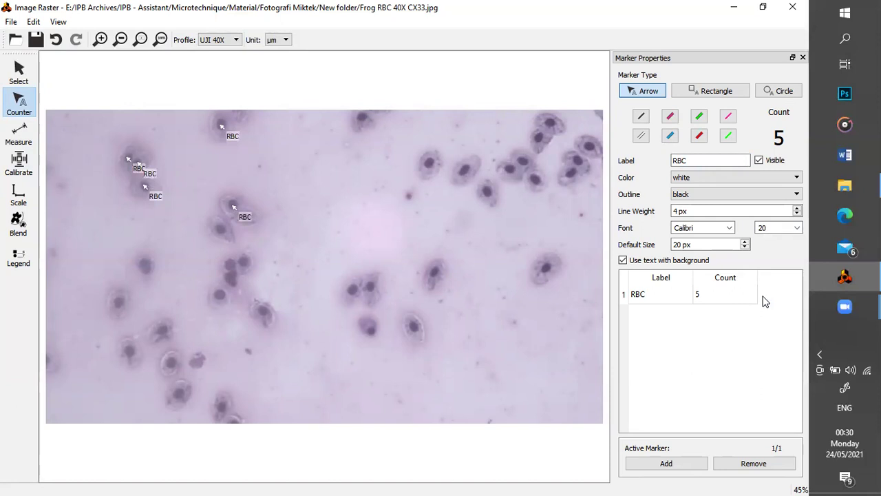
left_click(647, 266)
left_click(643, 266)
Place nine more RBC markers on the nucleated oval cells in the image's left third, down to its lower edge
left_click(219, 230)
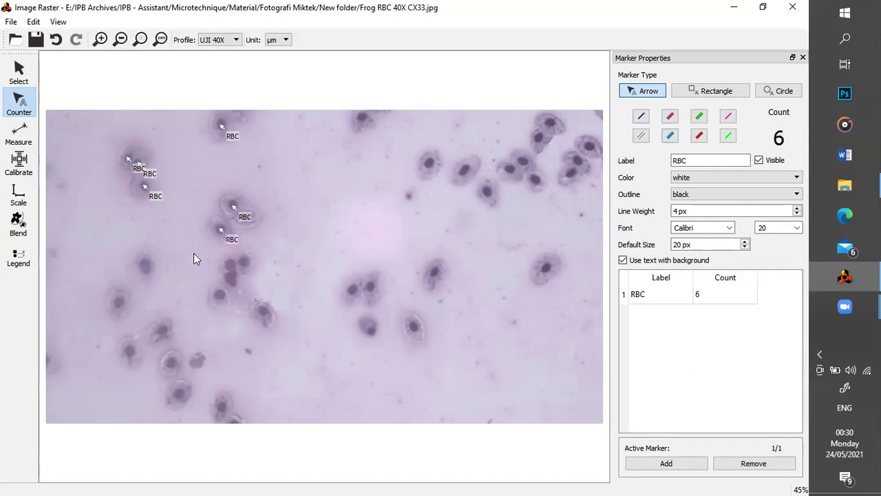
left_click(120, 301)
left_click(128, 351)
left_click(164, 333)
left_click(172, 362)
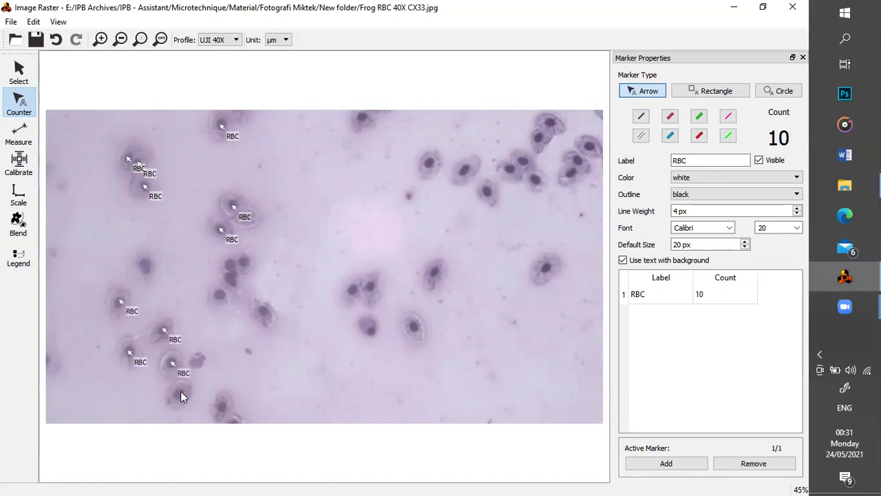
left_click(223, 406)
left_click(266, 312)
left_click(215, 296)
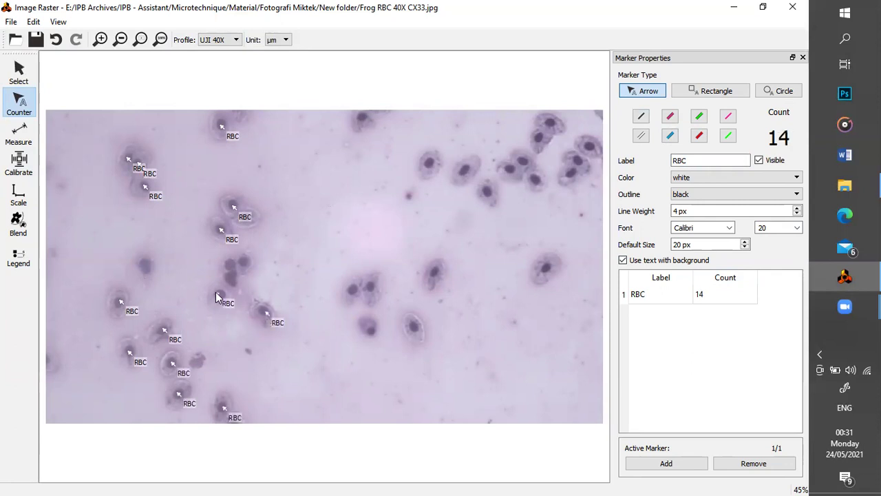
Place ten more RBC markers, from the small cluster left of centre across the middle cells to the one at the upper edge
left_click(245, 264)
left_click(354, 293)
left_click(373, 288)
left_click(413, 328)
left_click(547, 267)
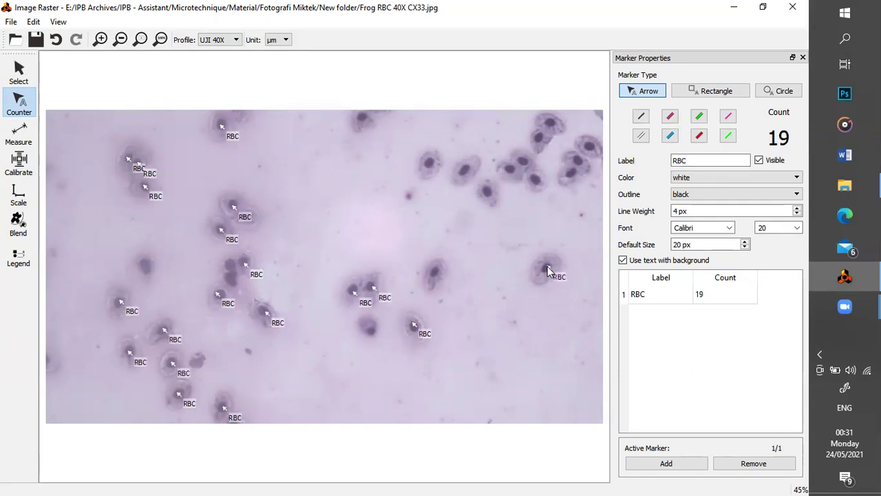
left_click(437, 274)
left_click(487, 192)
left_click(465, 170)
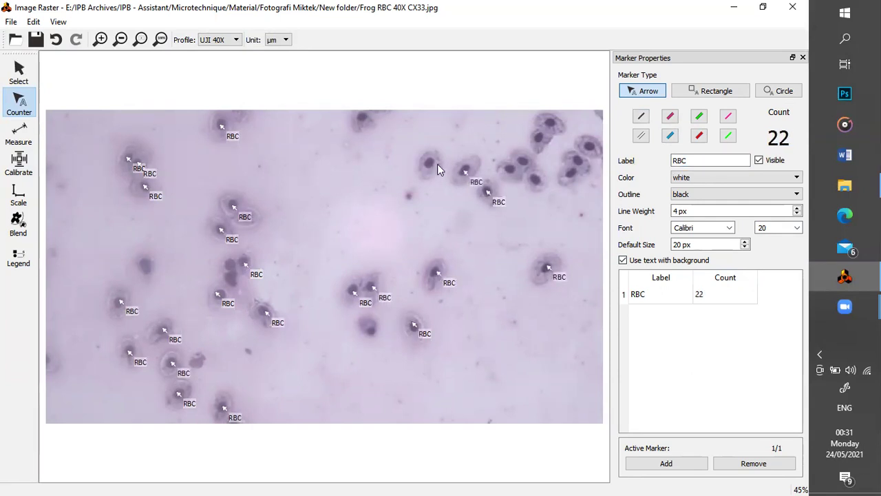
left_click(426, 163)
left_click(363, 120)
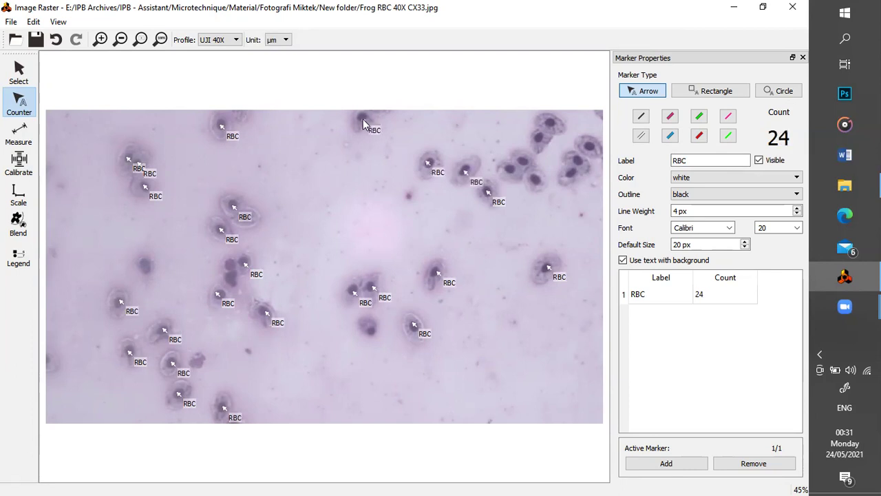
Place eight RBC markers on the clustered cells at the image's upper right
left_click(510, 170)
left_click(525, 161)
left_click(539, 183)
left_click(571, 175)
left_click(579, 162)
left_click(591, 145)
left_click(548, 125)
left_click(538, 138)
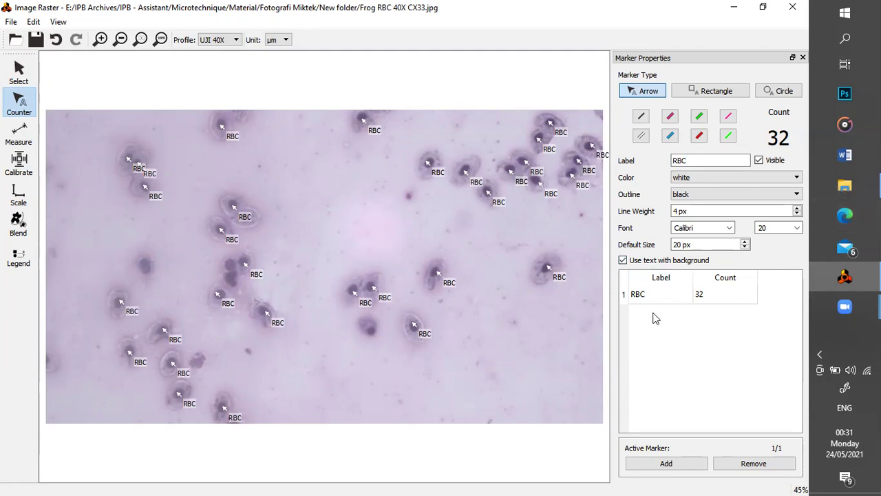
Add a second counter marker and label it WBC
left_click(676, 466)
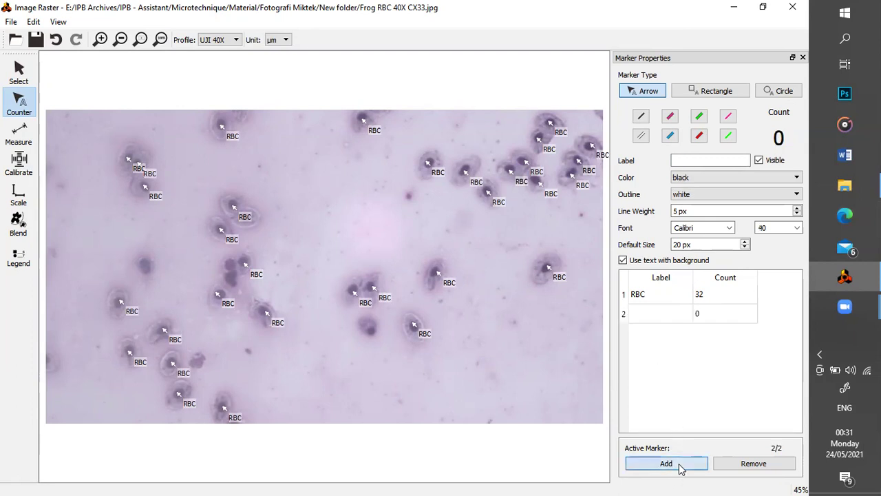
left_click(652, 317)
left_click(680, 161)
type("WBC")
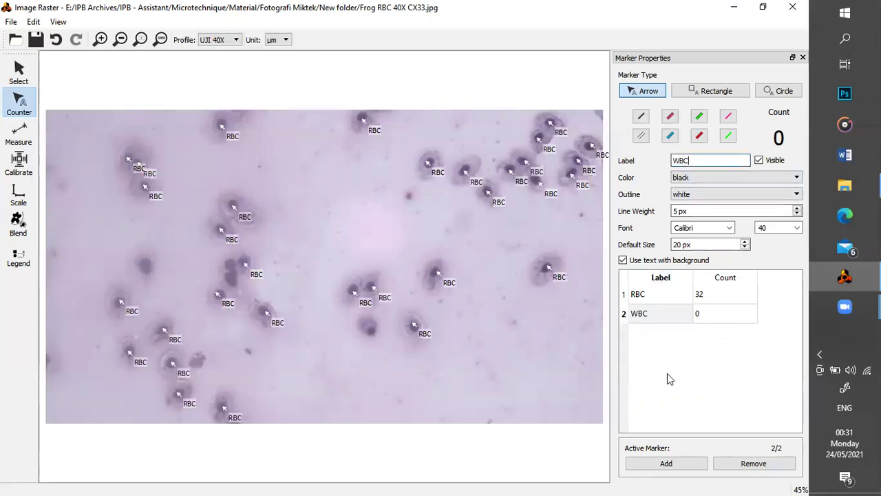
left_click(667, 373)
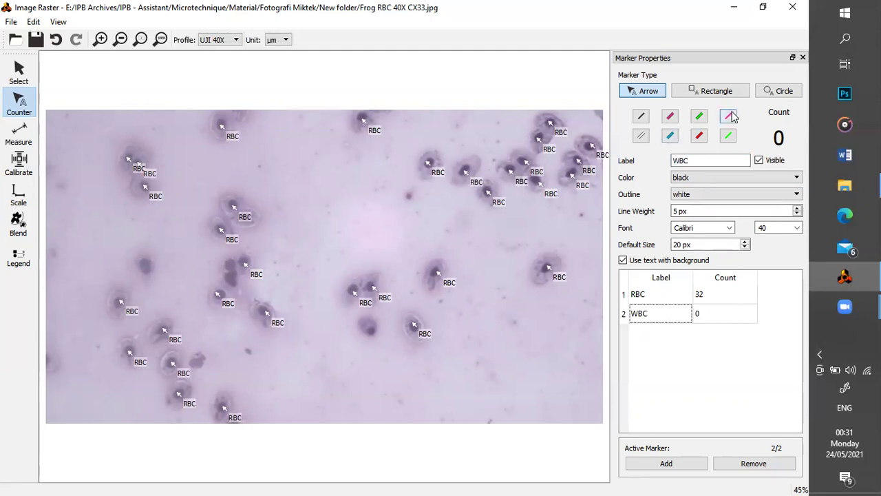
Mark two cells in the image's left third with circular WBC markers, colored aqua with a black outline
left_click(769, 92)
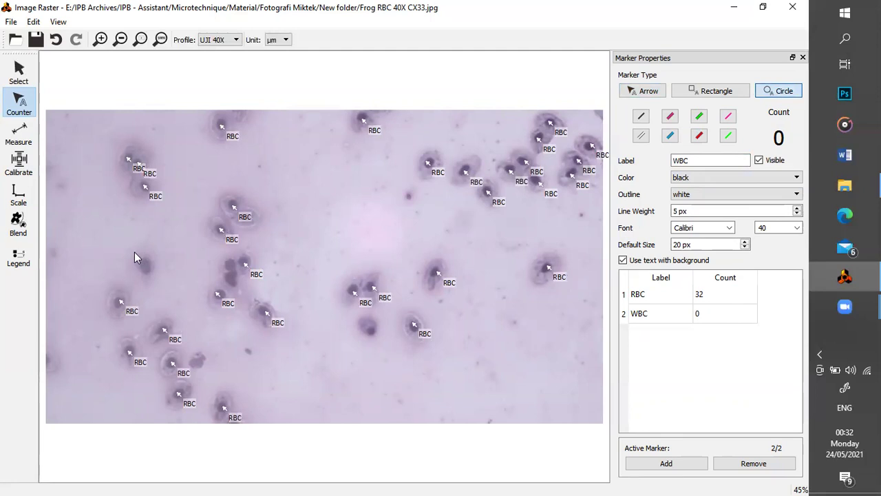
left_click(160, 282)
left_click(721, 179)
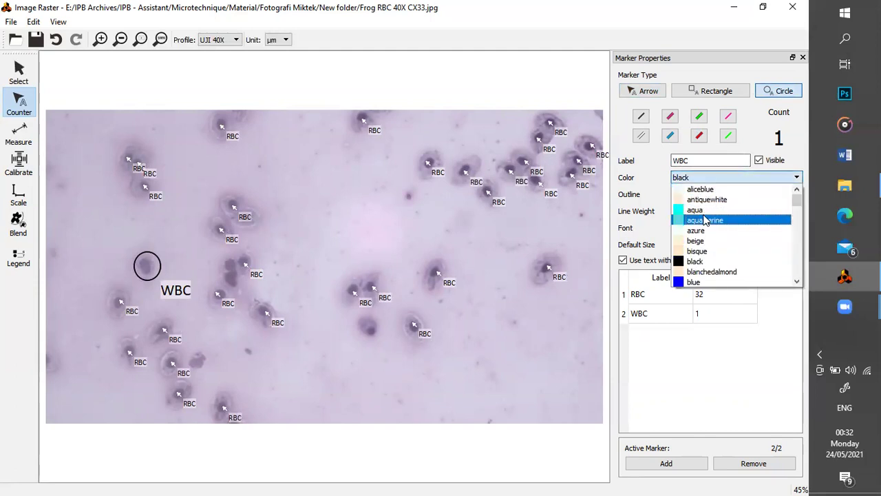
left_click(714, 178)
left_click(669, 136)
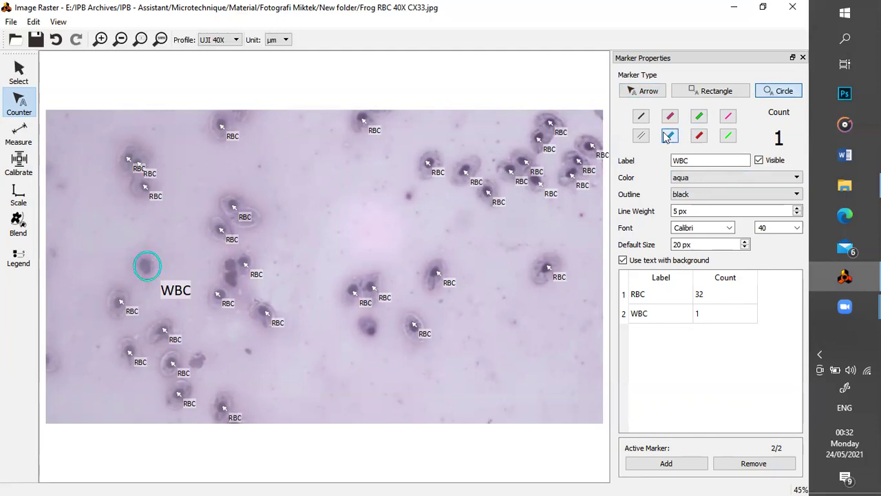
left_click(641, 118)
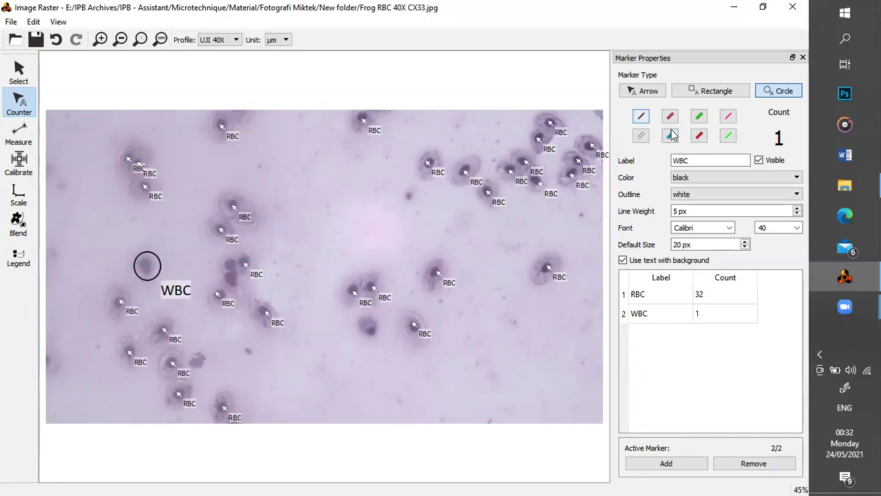
left_click(669, 135)
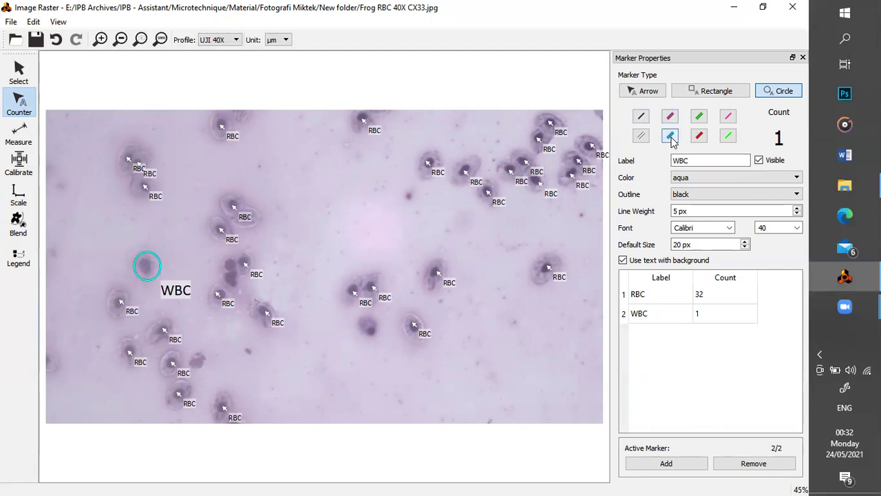
left_click(623, 260)
left_click(622, 260)
left_click(210, 376)
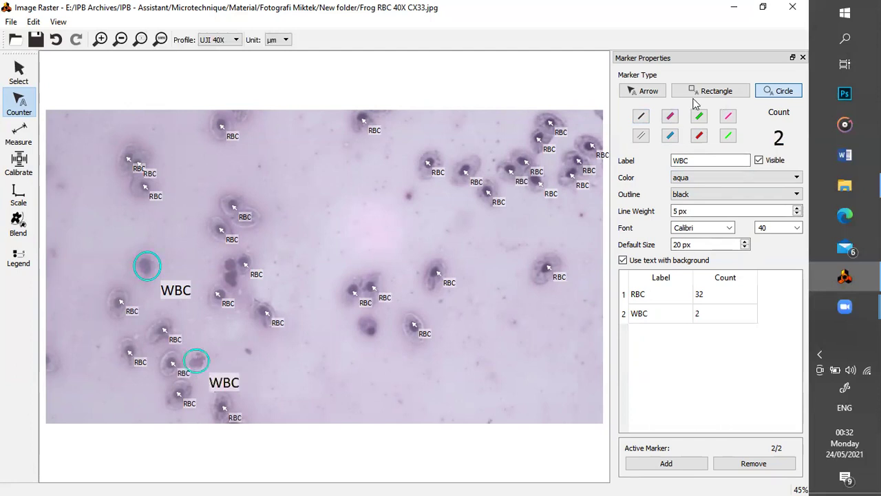
Change the WBC markers to arrows and mark the dark cell below the image's centre using a default size of 7 px
left_click(643, 92)
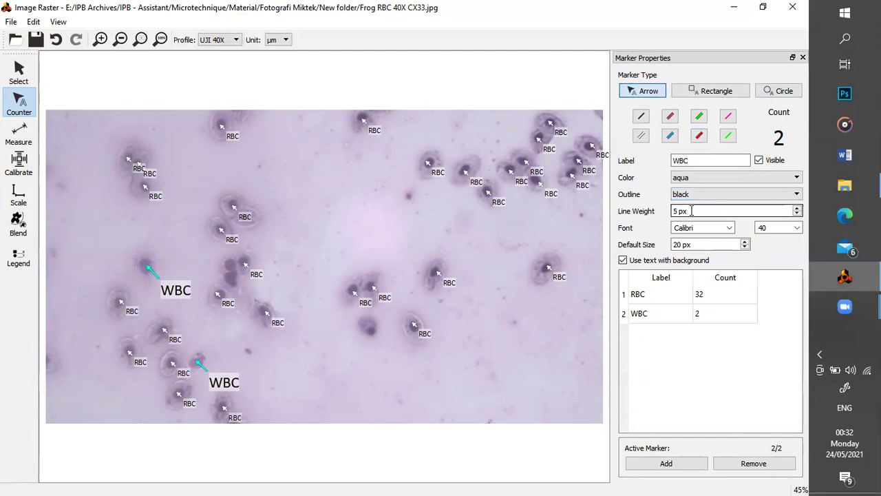
left_click(745, 247)
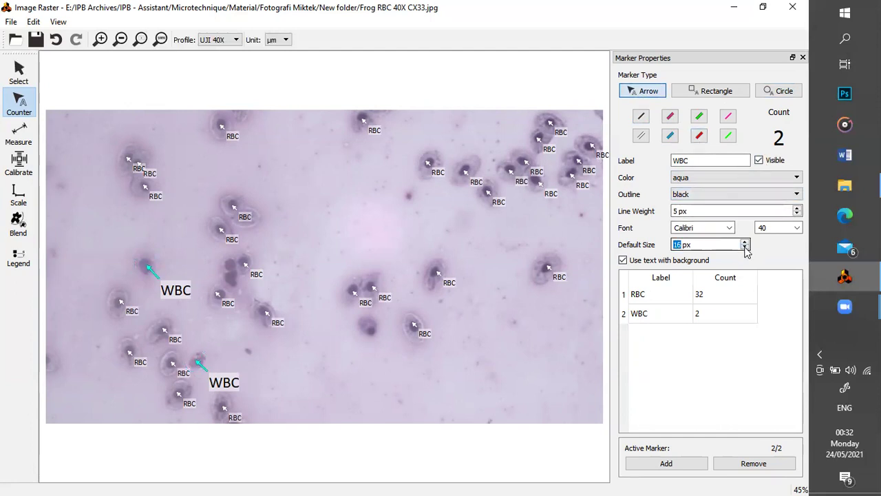
left_click(745, 247)
left_click(745, 247)
left_click(745, 247)
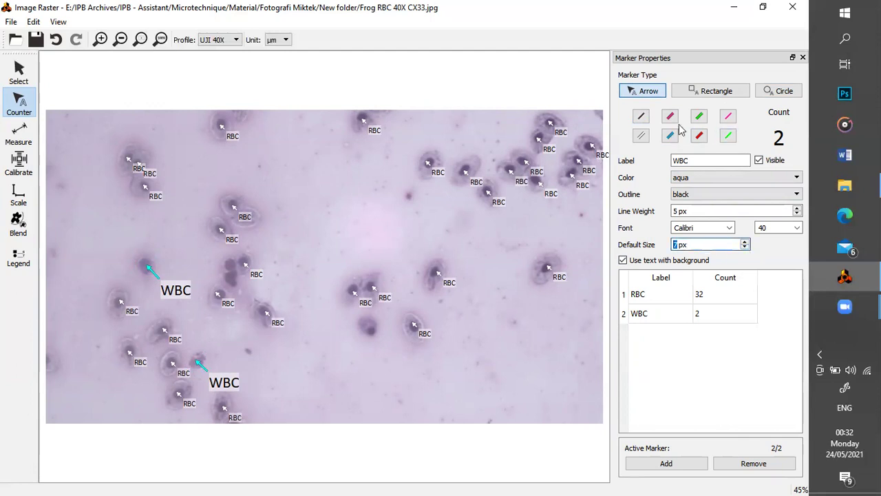
left_click(372, 331)
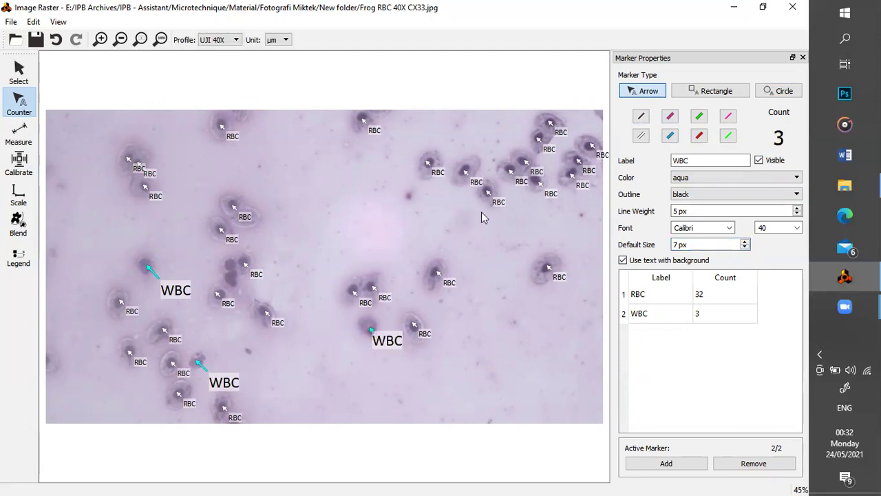
Mark two clustered cells left of centre with WBC arrows at a default size of 13 px, and set the WBC label font size to 20
left_click(745, 241)
left_click(745, 243)
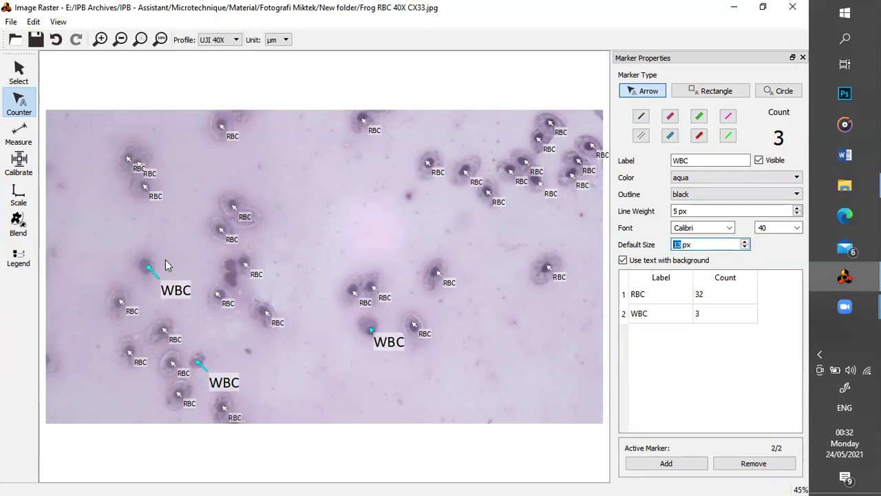
left_click(230, 280)
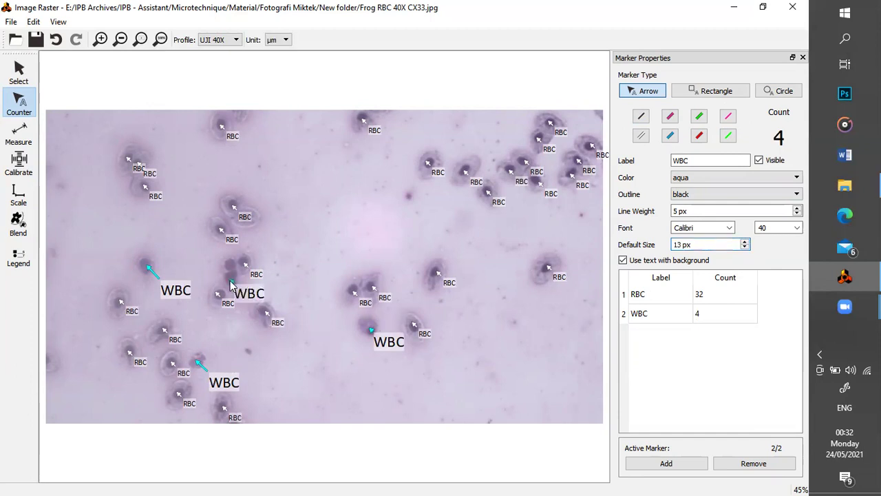
left_click(231, 268)
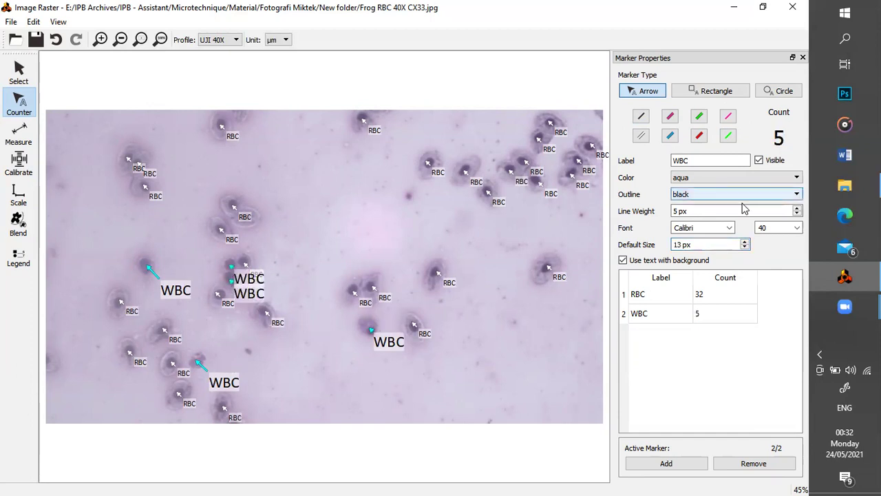
left_click(797, 228)
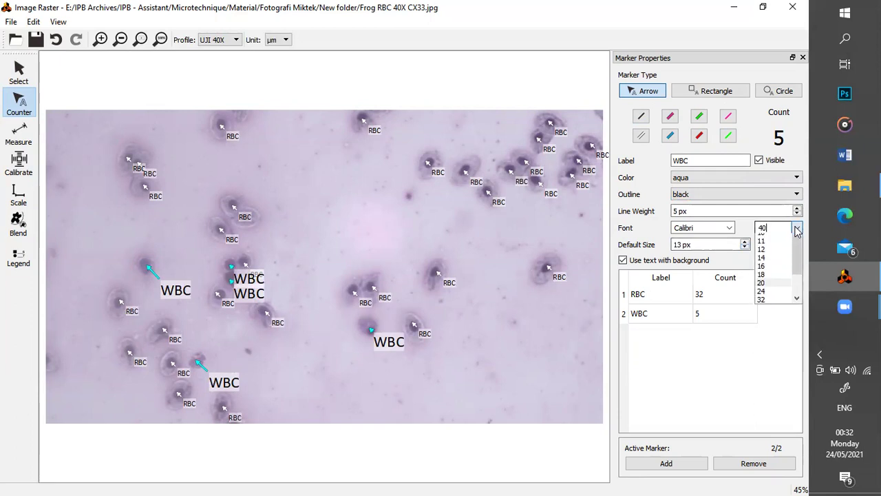
left_click(766, 297)
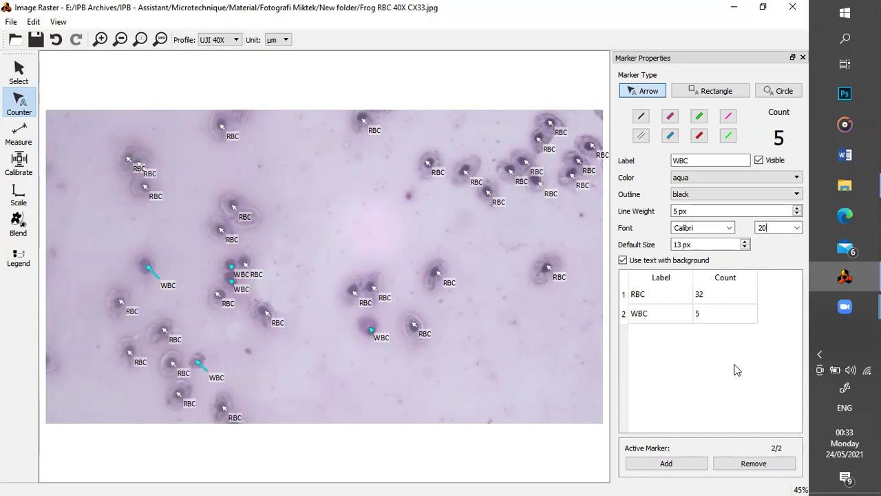
Examine the RBC and WBC markers up close across the image's middle and right side, at up to 150% zoom
left_click(101, 39)
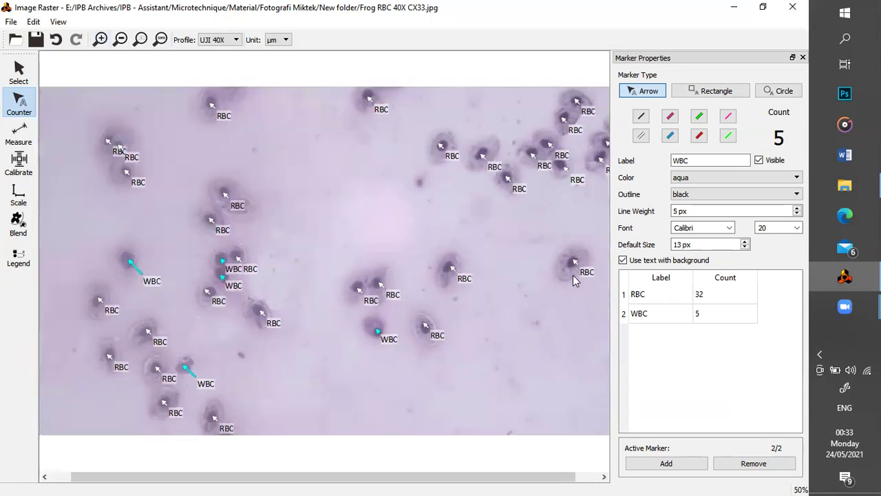
left_click(101, 39)
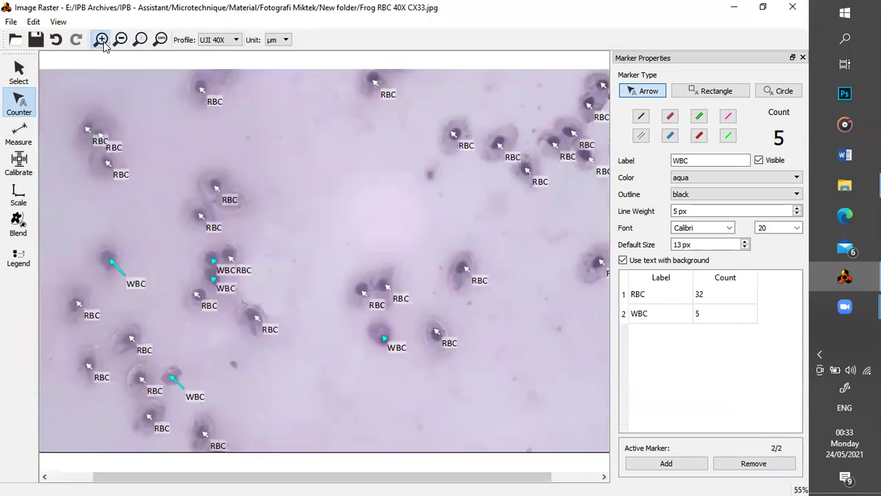
left_click(101, 39)
left_click(101, 39)
left_click(102, 39)
left_click(102, 40)
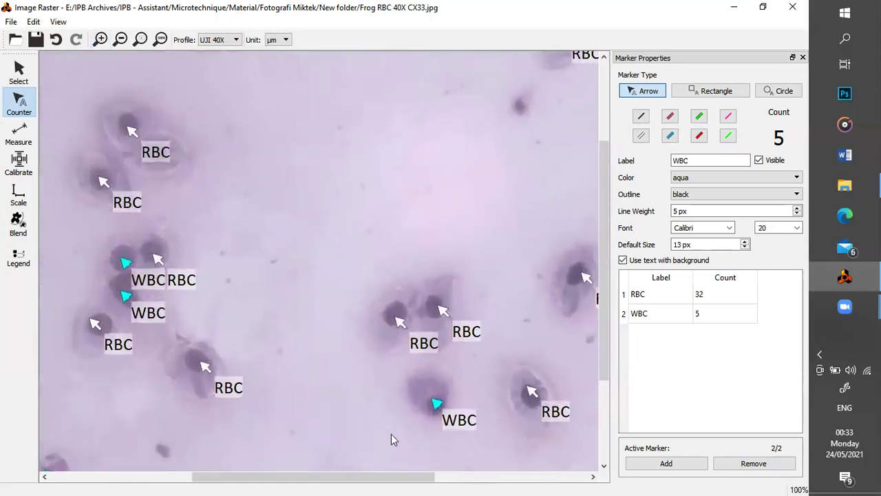
left_click_drag(378, 480, 586, 479)
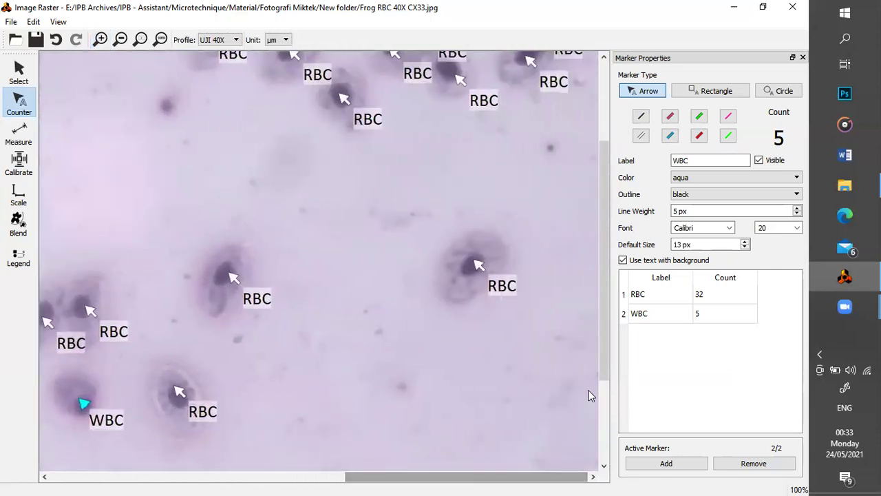
left_click_drag(601, 347, 601, 370)
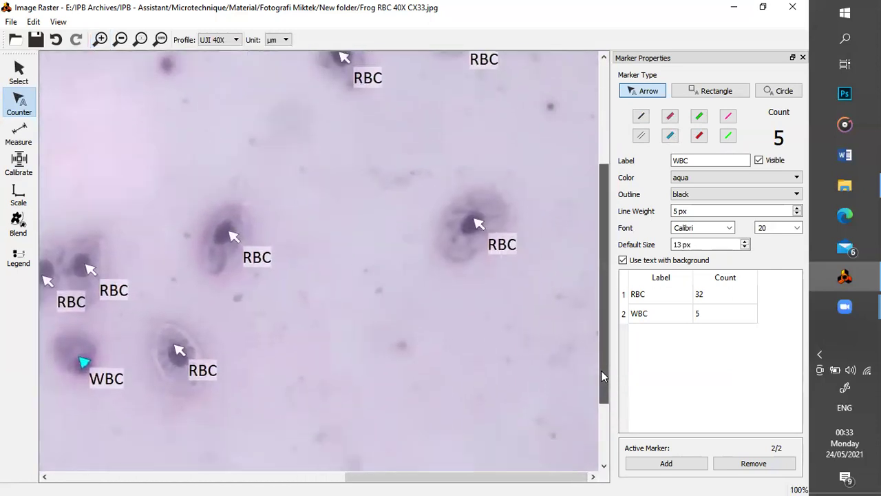
left_click(97, 41)
left_click(96, 41)
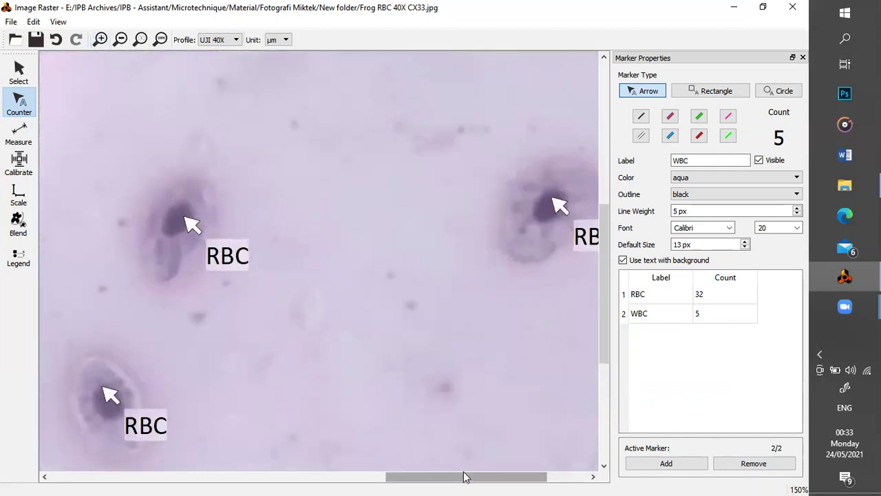
Measure the length of the isolated RBC near the image's right side with a line along its long axis, and show the measurement text
left_click_drag(463, 478, 505, 477)
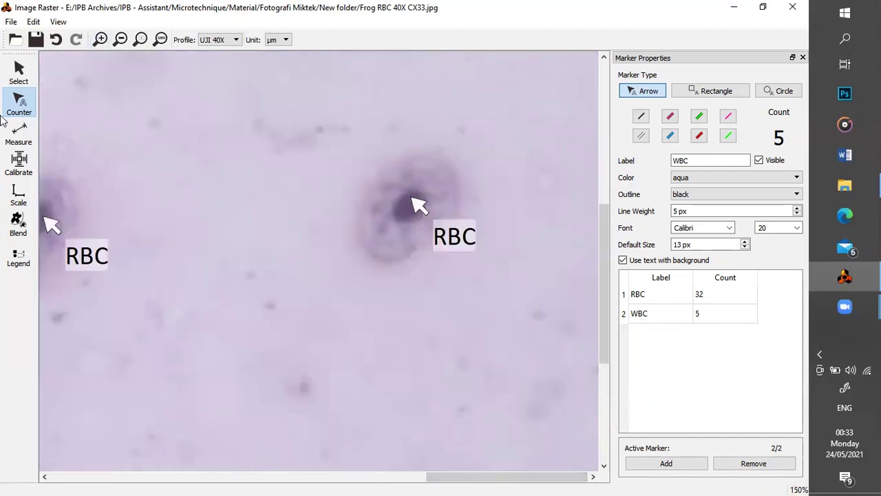
left_click(19, 133)
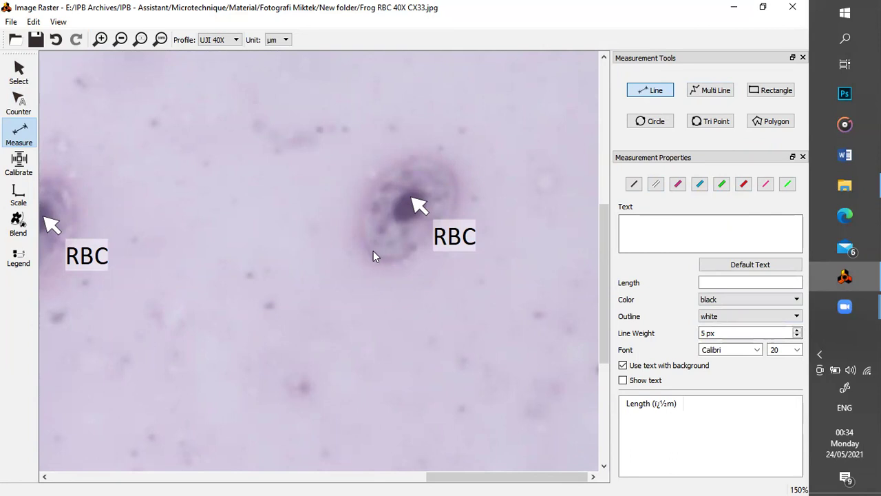
left_click_drag(372, 251, 441, 176)
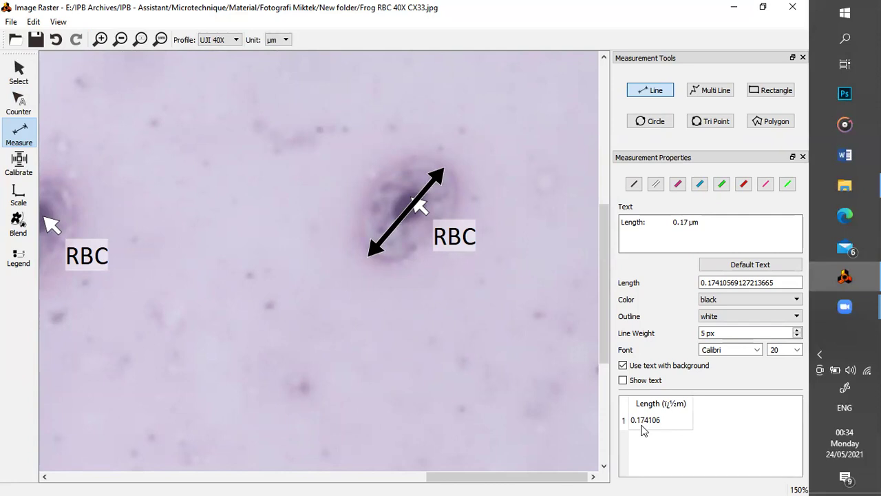
left_click(638, 384)
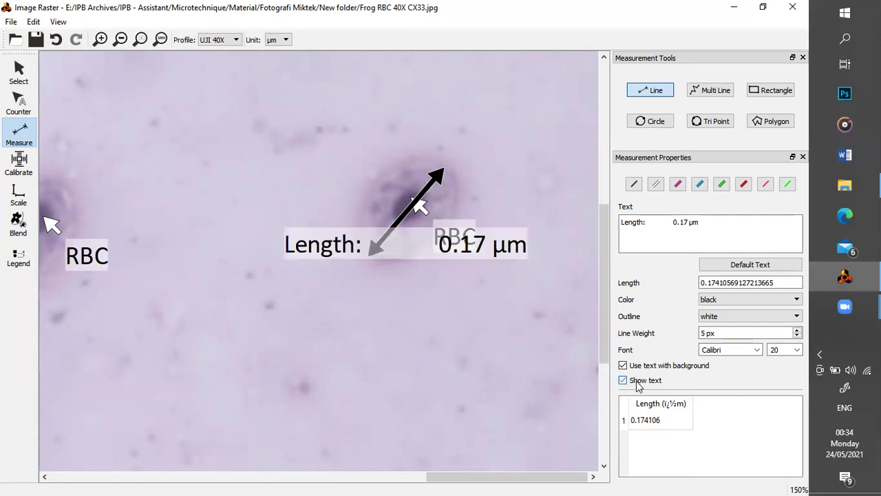
Try font sizes 18 and 10 for the RBC length label, and return it to 20
left_click(797, 349)
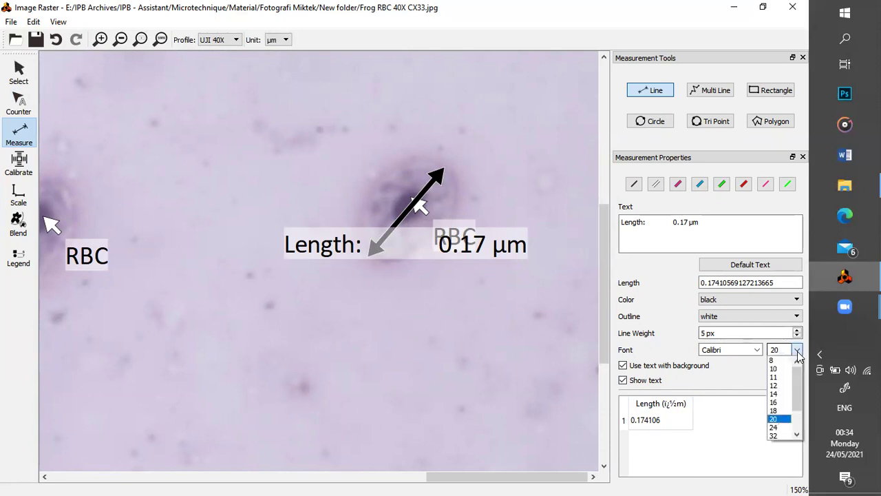
left_click(777, 411)
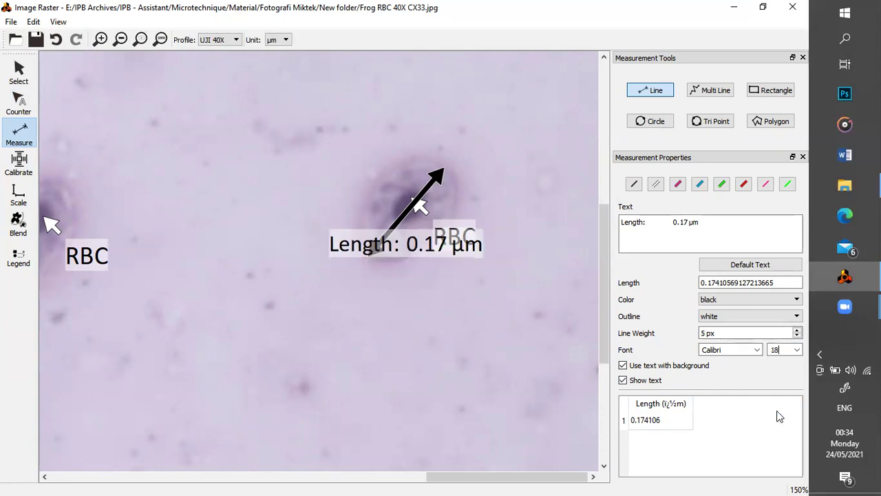
left_click(797, 350)
left_click(781, 374)
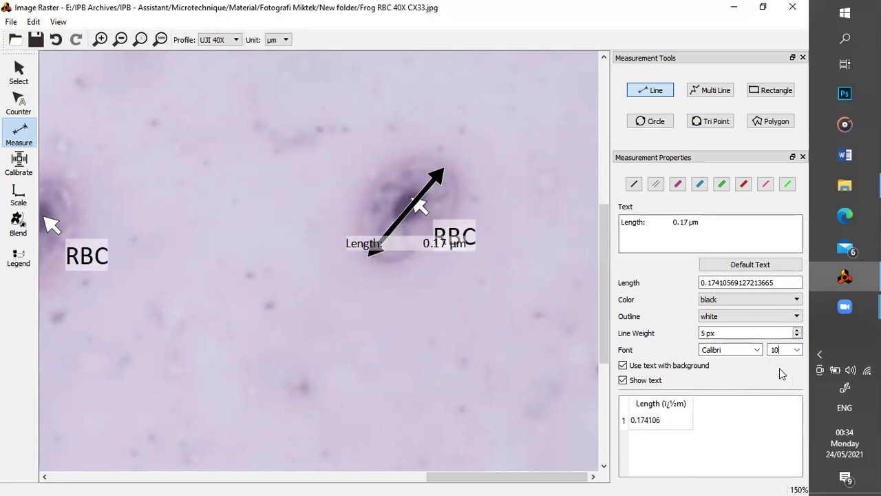
left_click(796, 350)
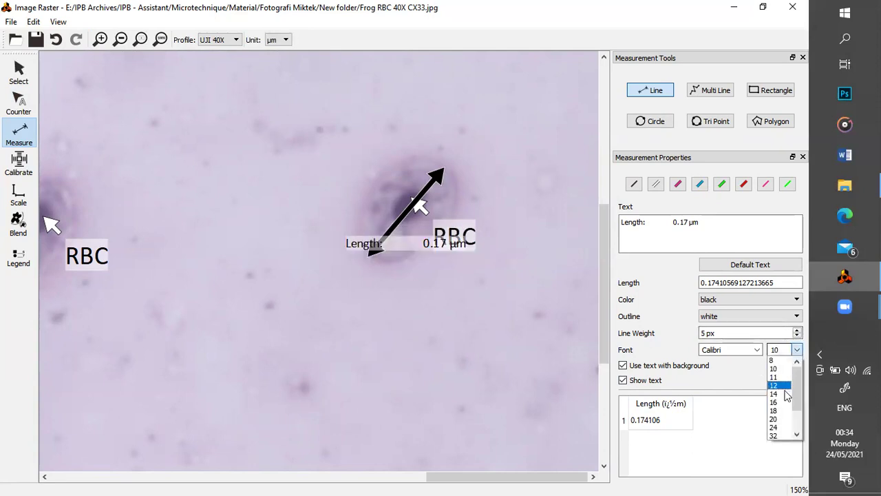
left_click(779, 418)
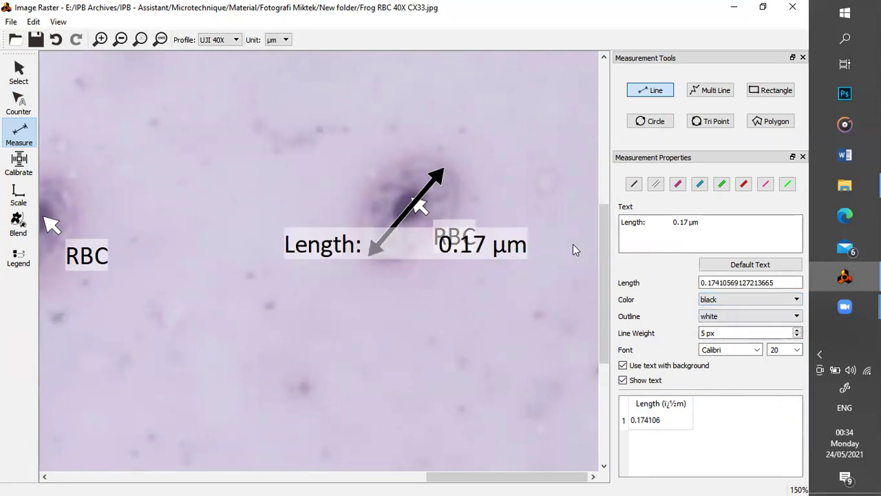
Measure the area and perimeter of the RBC beside the WBC below the image's centre by tracing its outline with a closed polygon
left_click(19, 69)
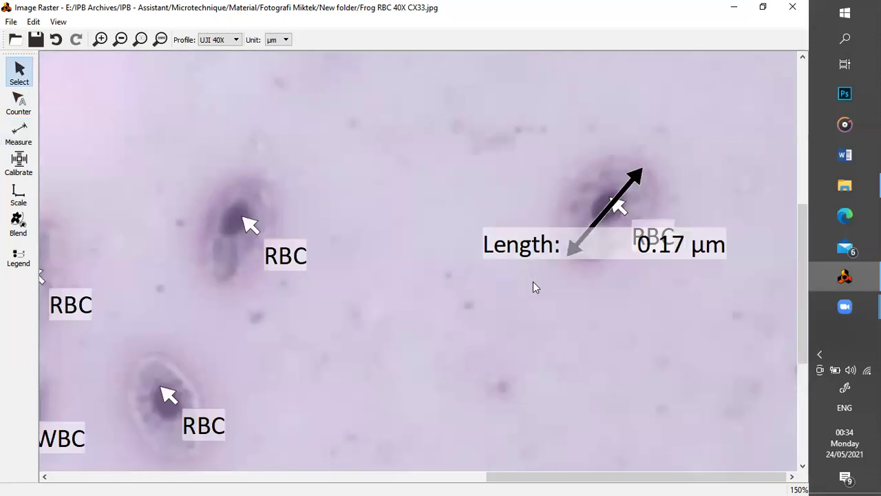
left_click_drag(382, 478, 635, 474)
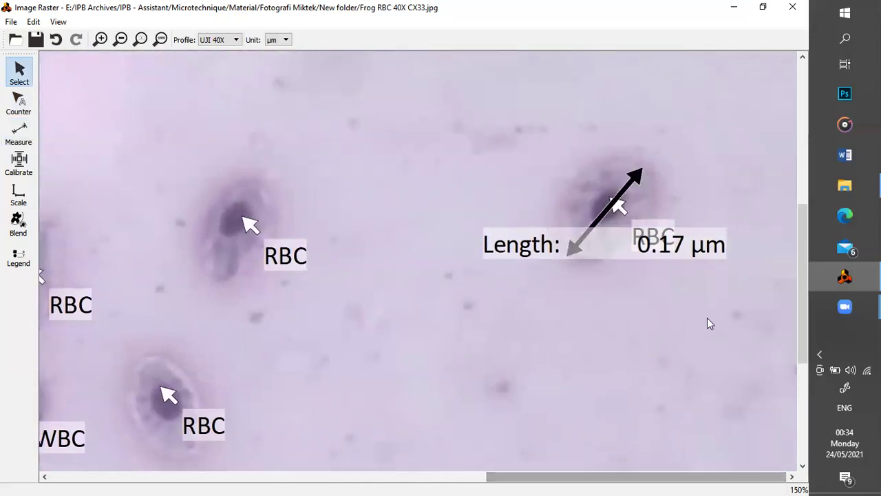
left_click_drag(800, 251, 787, 294)
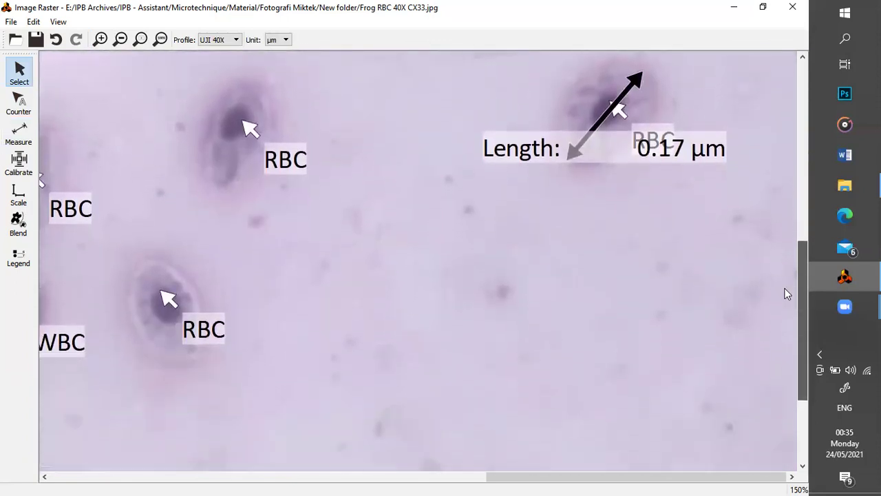
left_click_drag(608, 475, 523, 480)
left_click(19, 134)
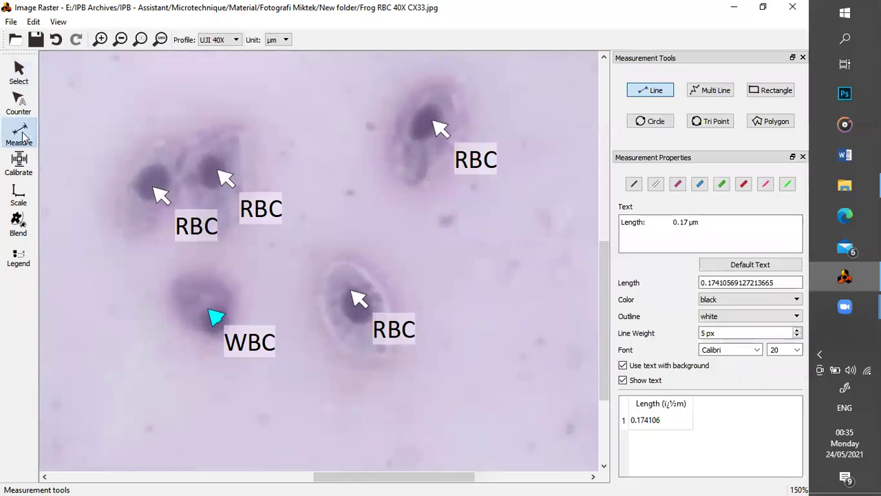
left_click(777, 122)
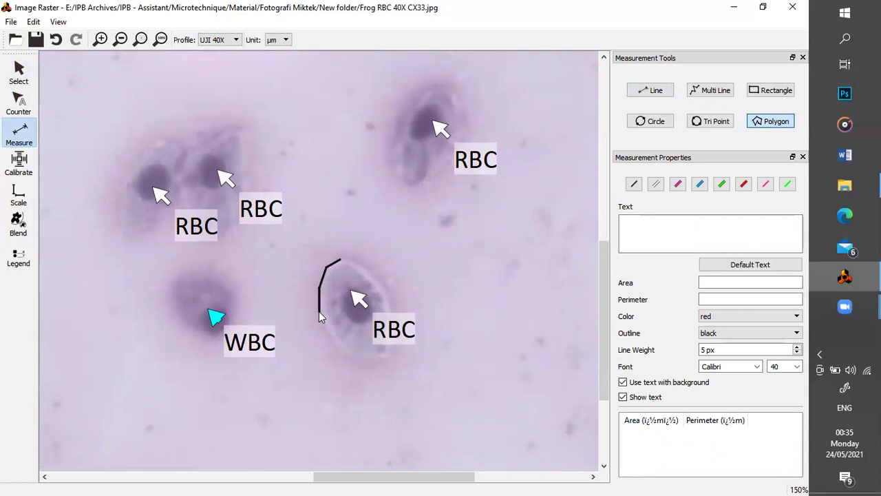
left_click_drag(333, 340, 340, 348)
mouse_move(388, 356)
left_mouse_down()
mouse_move(397, 324)
mouse_move(384, 294)
mouse_move(342, 263)
left_mouse_up()
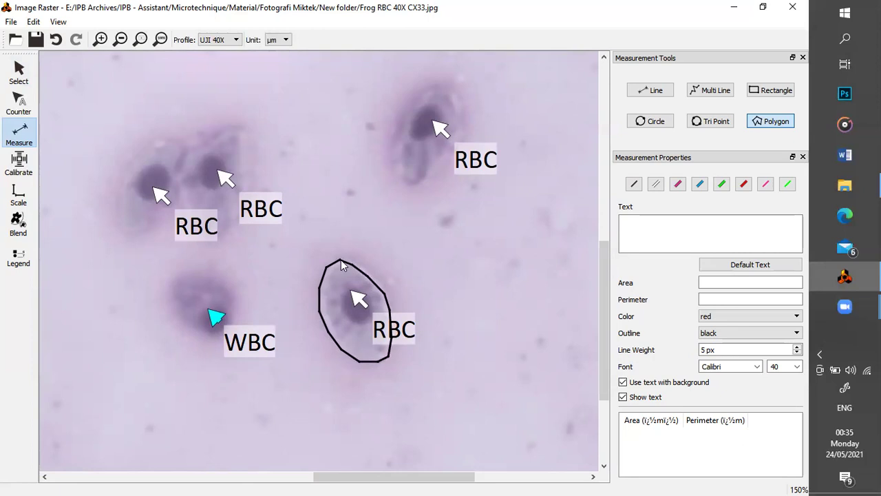
right_click(340, 262)
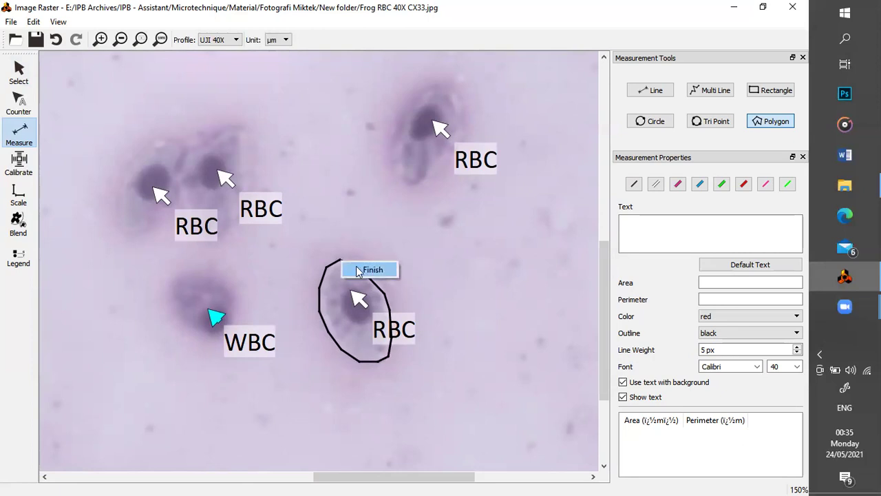
left_click(358, 272)
Set the font size of the polygon's area and perimeter label to 20, keeping its text shown
left_click_drag(602, 329, 606, 388)
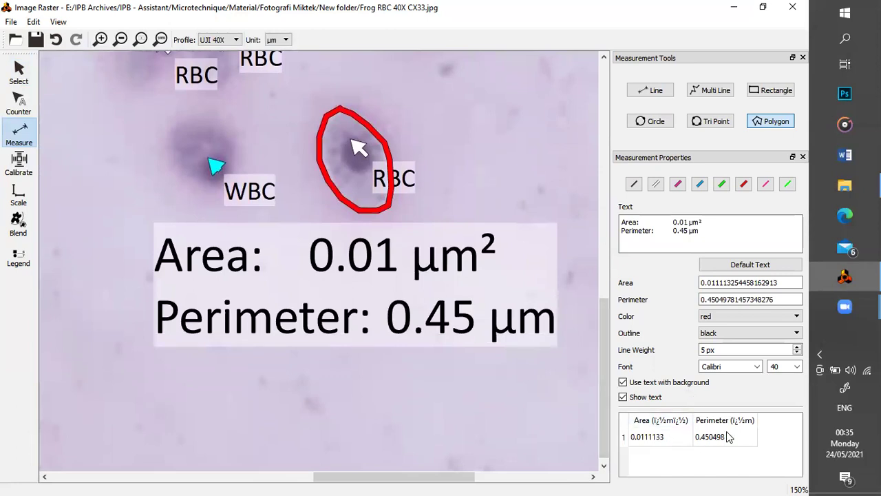
left_click(622, 398)
left_click(622, 398)
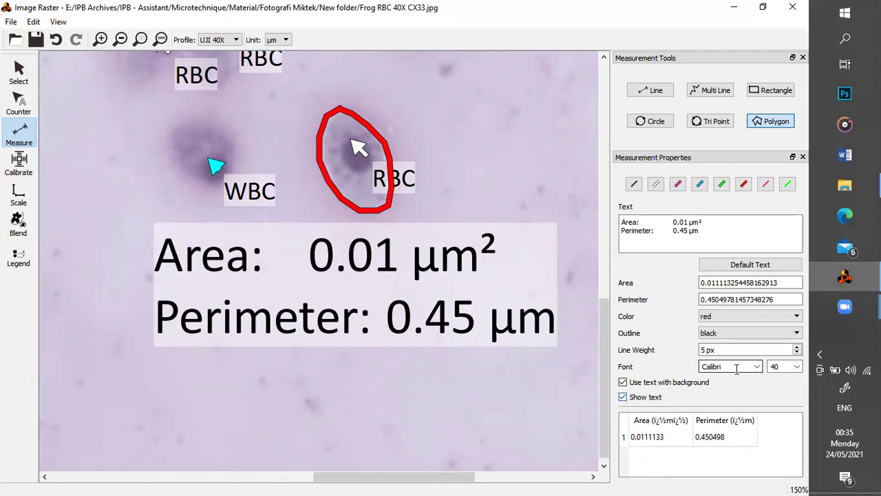
left_click(795, 368)
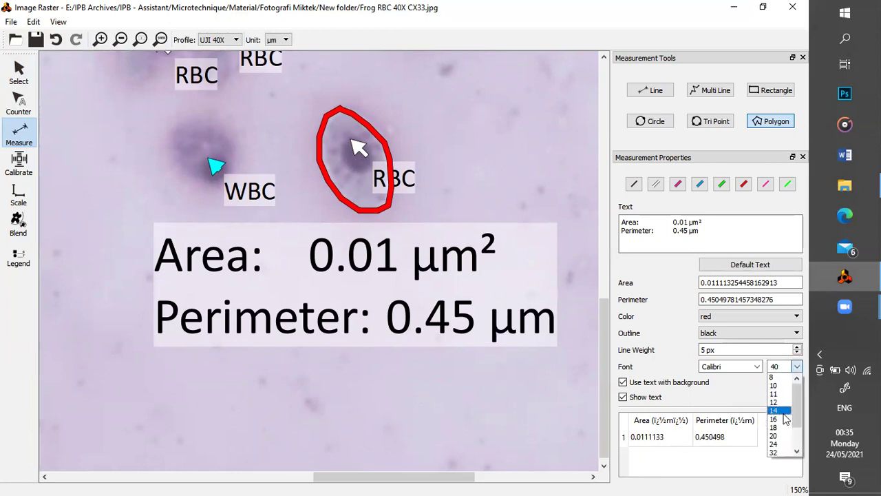
left_click(780, 437)
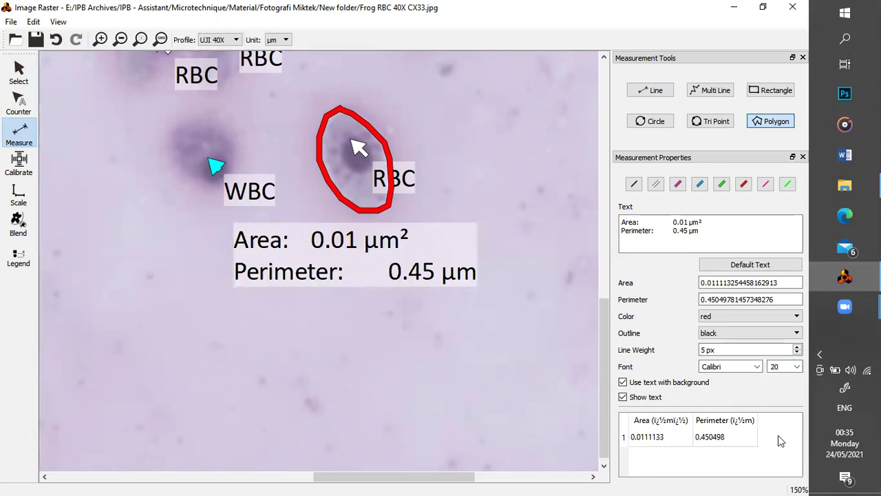
Draw a small triangular polygon measurement in the empty area near the image's centre, and undo it
left_click(118, 45)
left_click(137, 43)
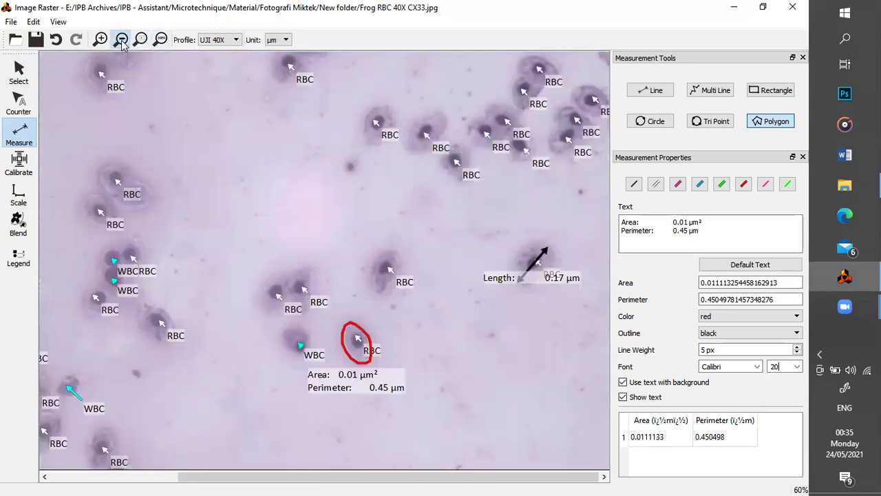
left_click(122, 43)
left_click(335, 267)
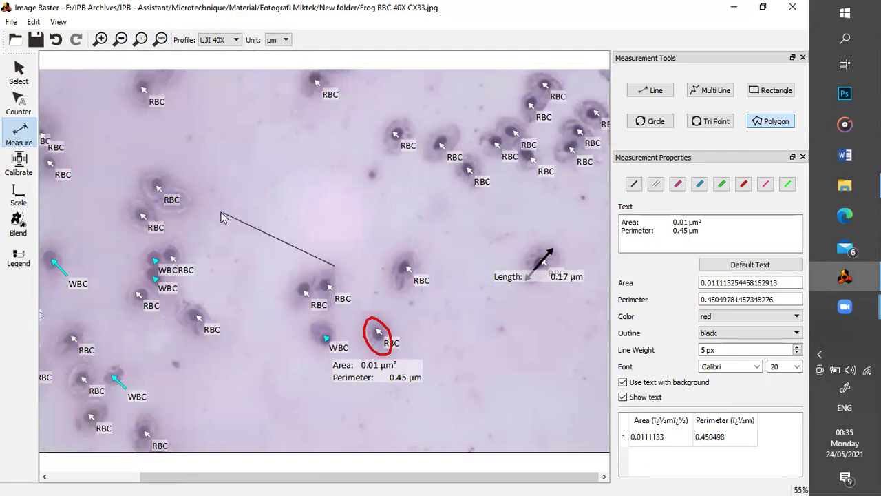
left_click(272, 242)
left_click(318, 211)
right_click(334, 266)
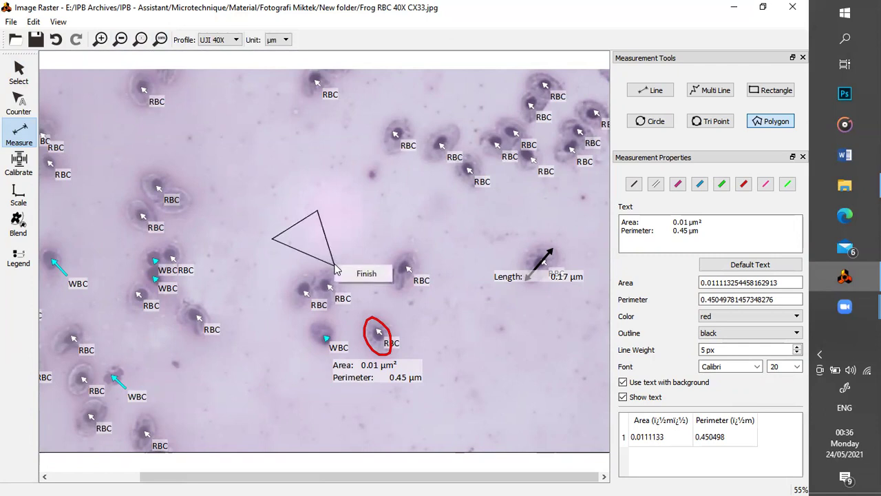
left_click(359, 275)
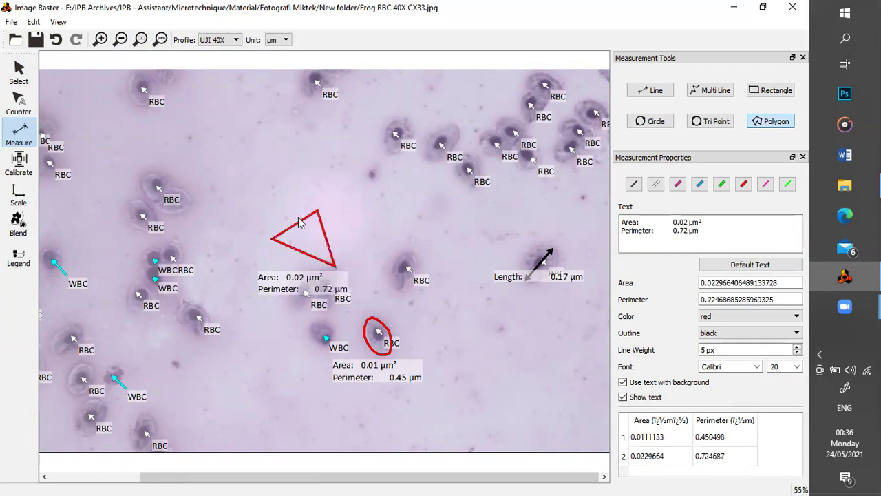
left_click(33, 21)
left_click(48, 37)
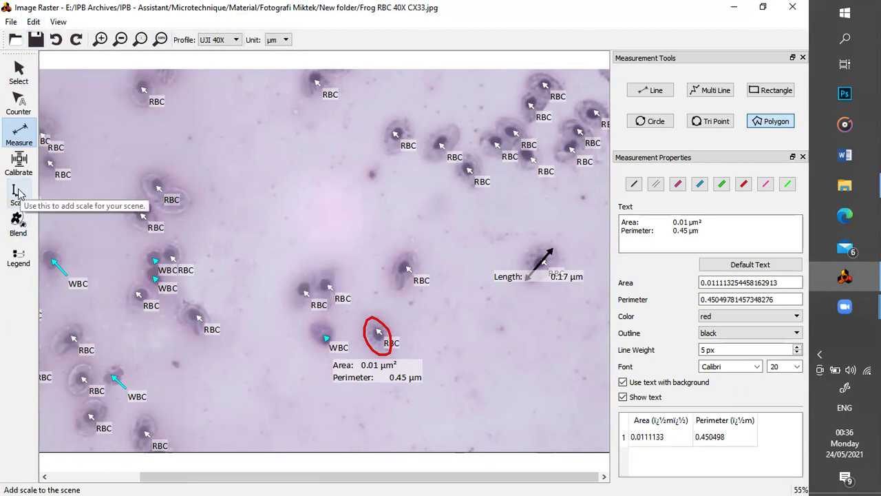
Enable the scale with its horizontal and vertical bars in the lower-left corner of the image
left_click_drag(284, 476, 163, 471)
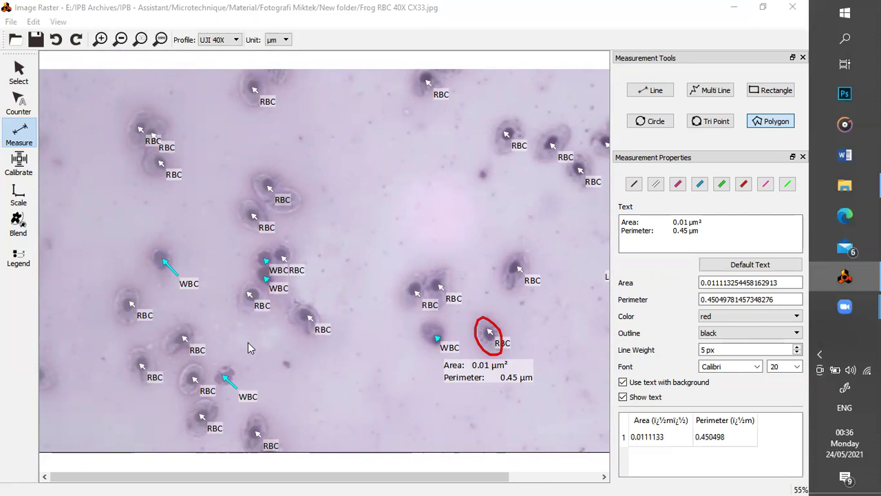
left_click(19, 195)
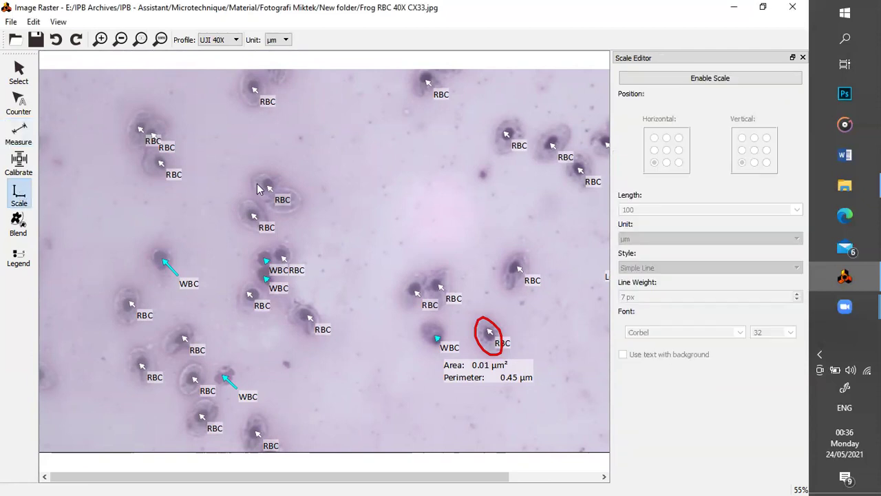
left_click(720, 80)
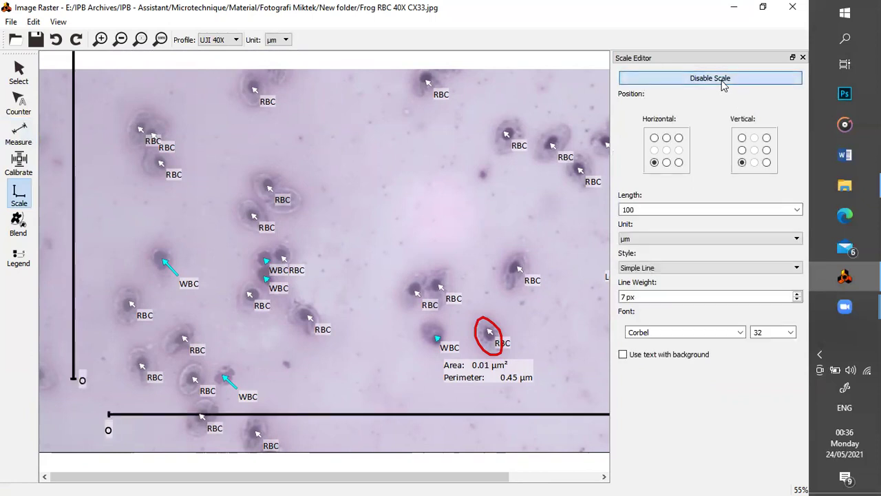
left_click(666, 163)
left_click(654, 162)
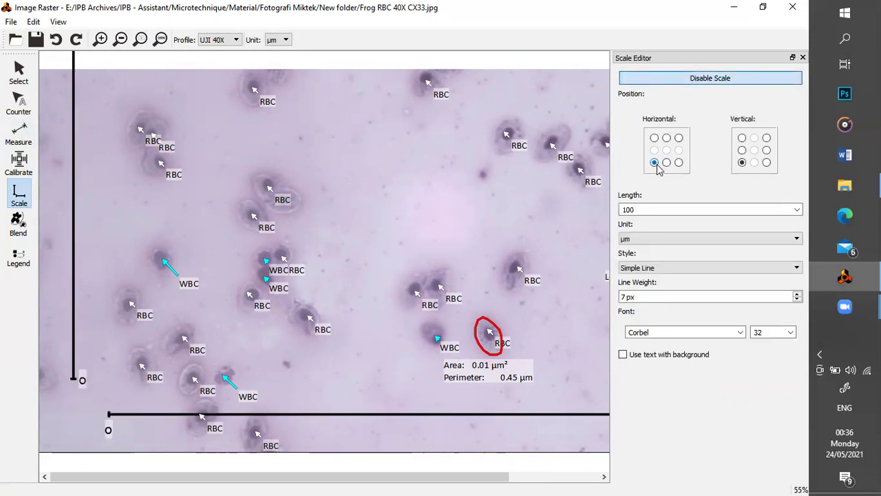
Try a scale bar length of 0.1 µm, and set the length to 0.2 µm
left_click(660, 210)
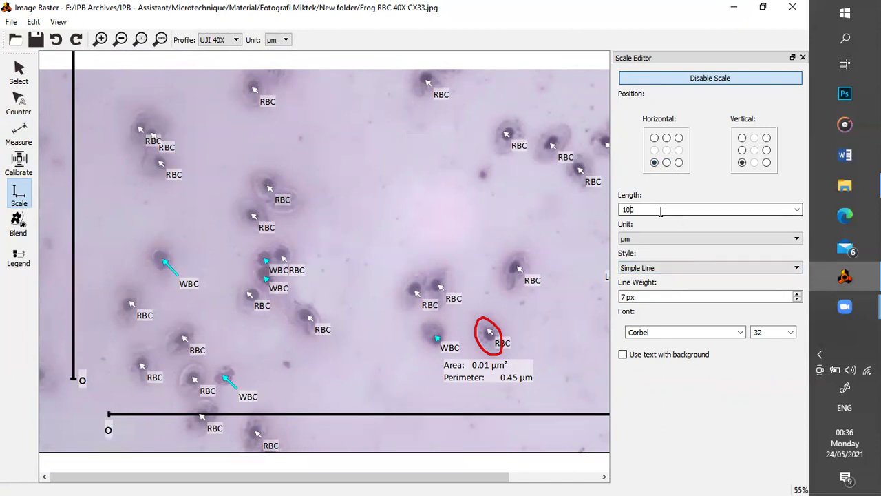
key("BackSpace")
key("BackSpace")
key("BackSpace")
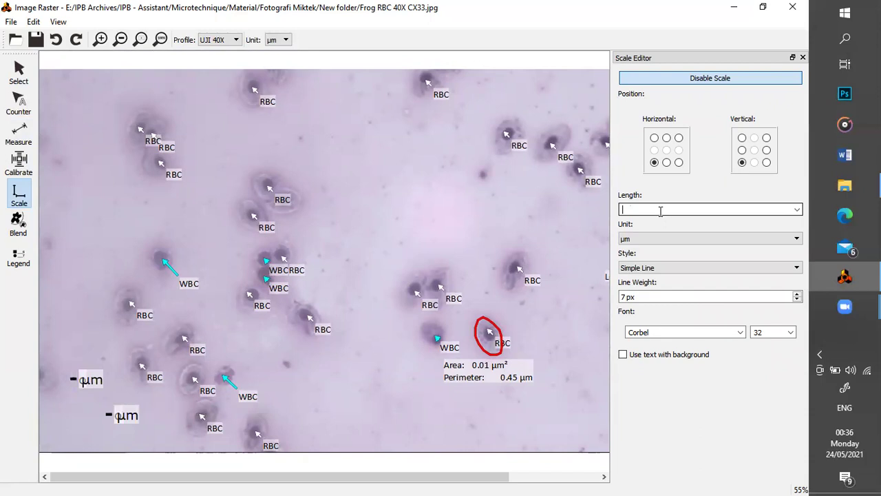
type("0.1")
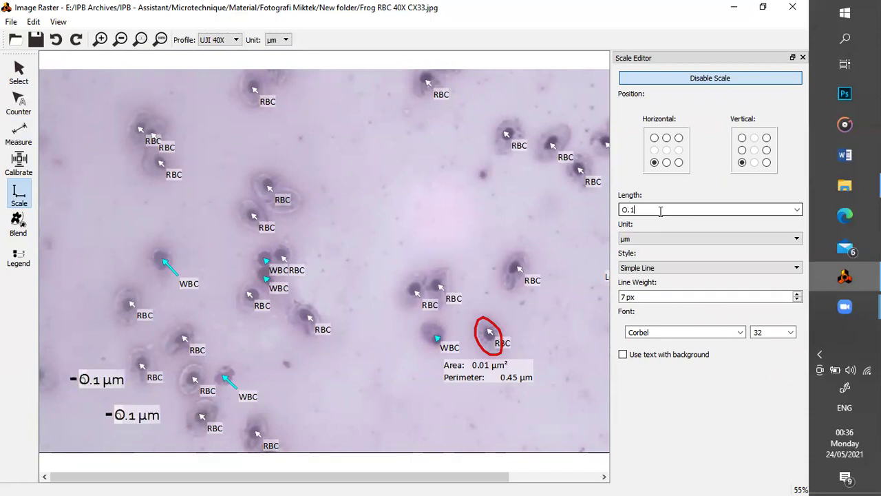
key("BackSpace")
key("BackSpace")
key("BackSpace")
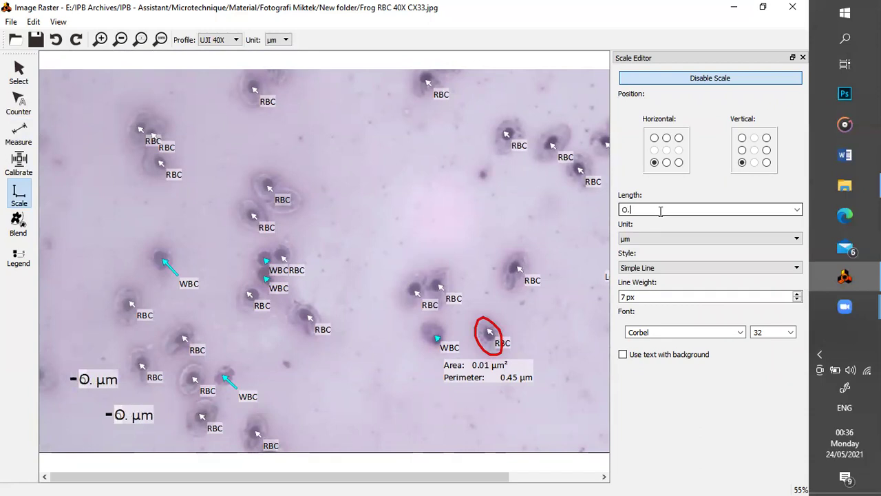
type("0.1")
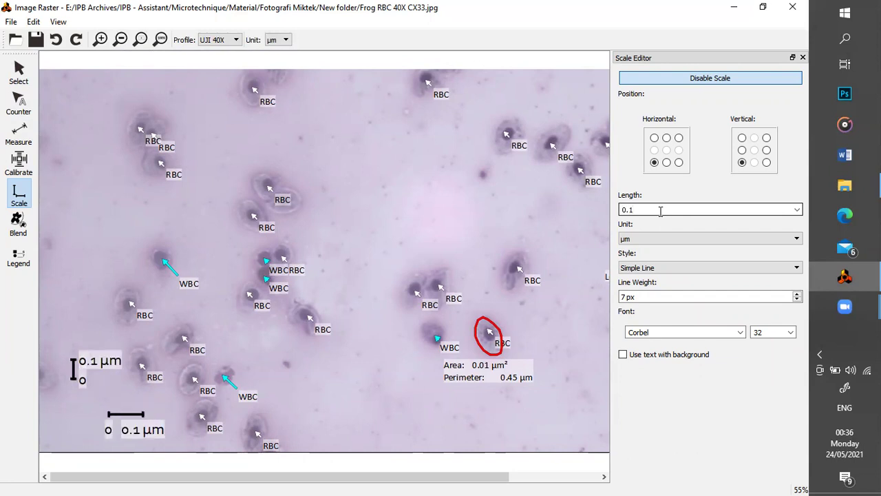
key("BackSpace")
type("2")
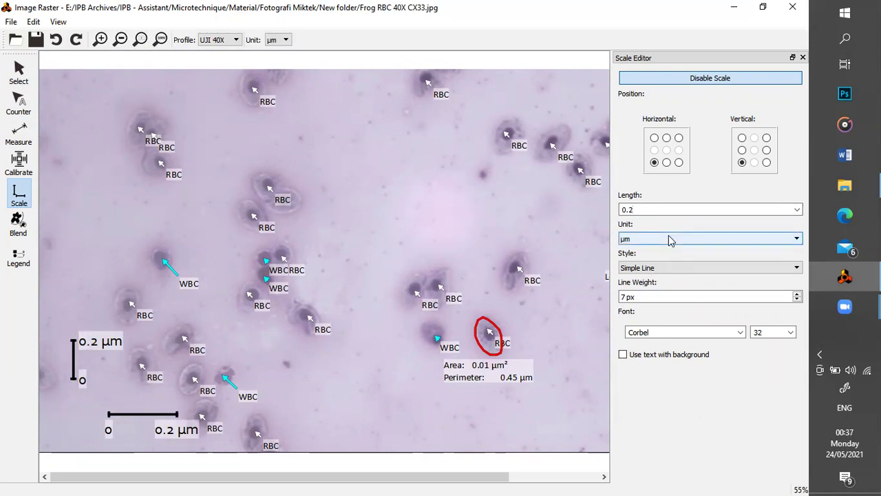
Try the Ruler and Bar styles on the scale, and return its style to Simple Line
left_click(664, 268)
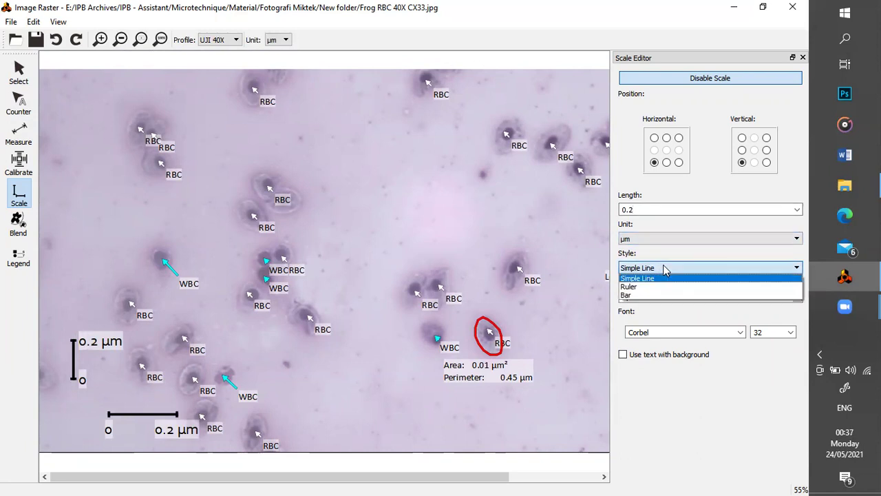
left_click(642, 286)
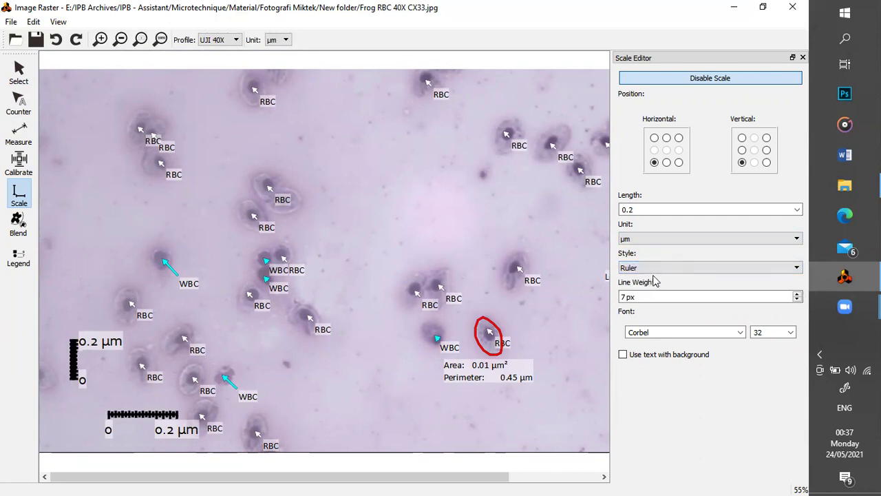
left_click(657, 269)
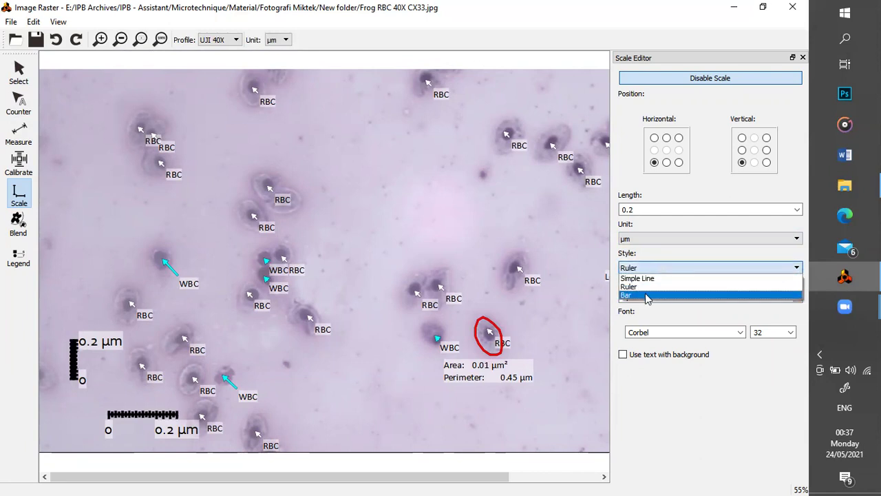
left_click(647, 296)
left_click(657, 269)
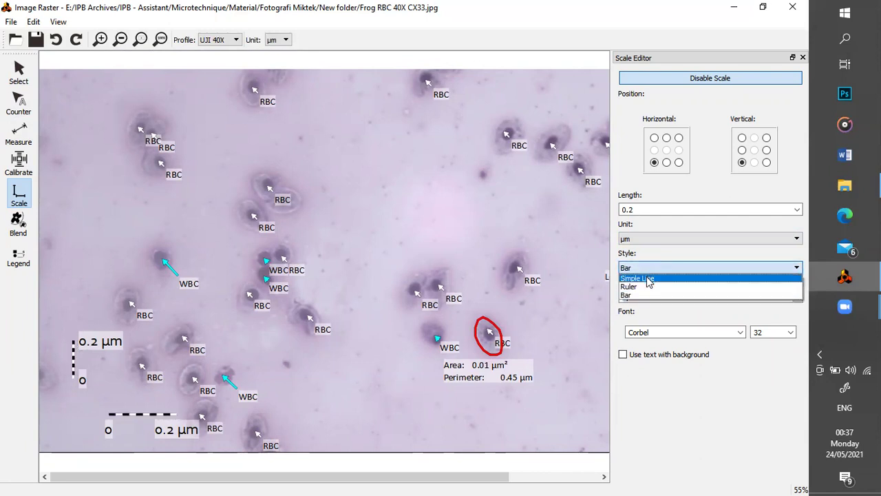
left_click(648, 279)
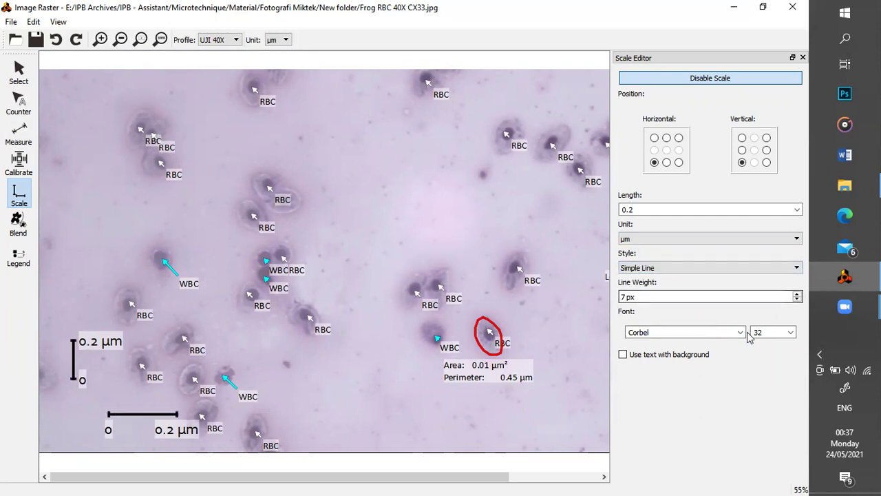
Set the scale's line weight to 4 px, and turn off the background behind its text
left_click(796, 300)
left_click(797, 300)
left_click(796, 300)
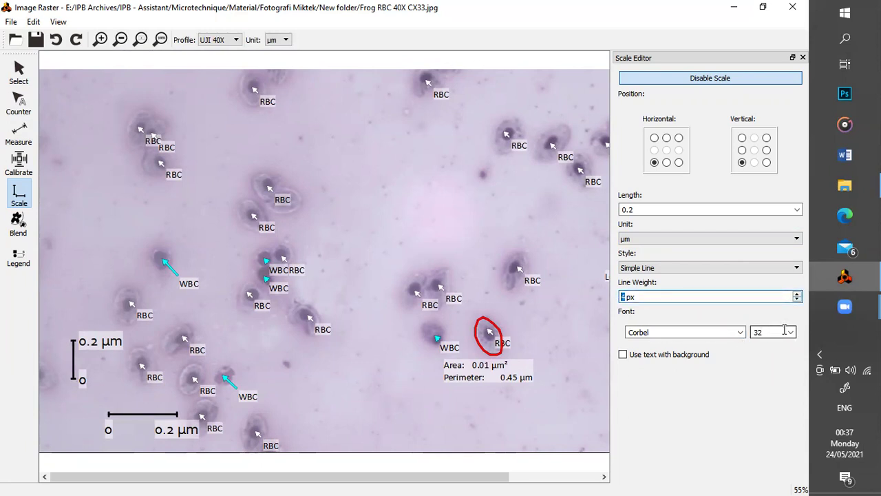
left_click(623, 355)
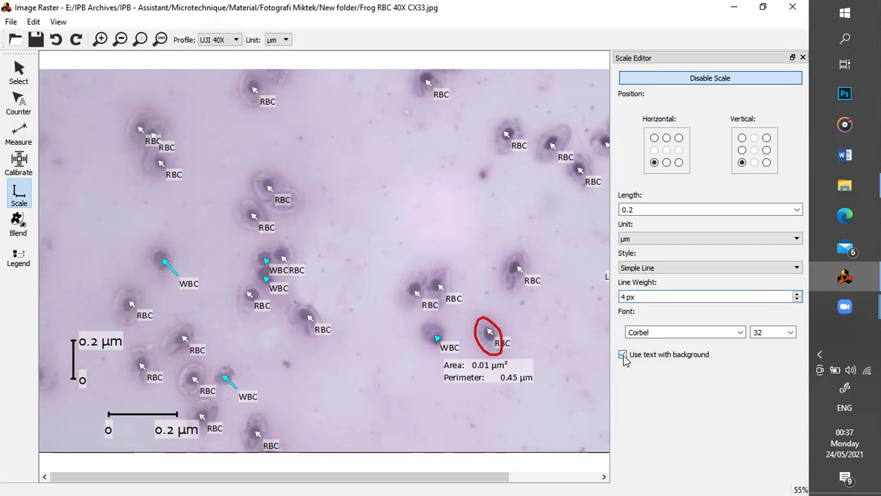
left_click(624, 355)
left_click(623, 355)
left_click(624, 355)
left_click(624, 355)
left_click(623, 355)
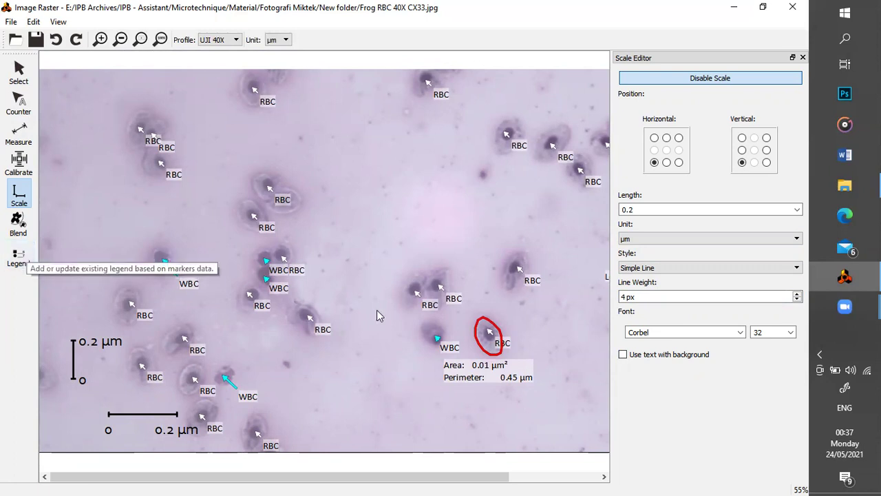
Hide the WBC markers, and hide the RBC markers and show them again
left_click_drag(485, 480, 370, 366)
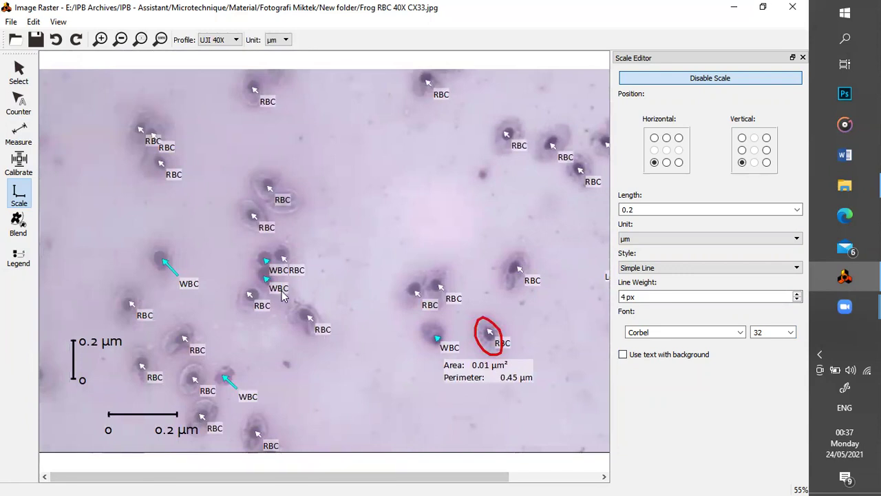
left_click(19, 103)
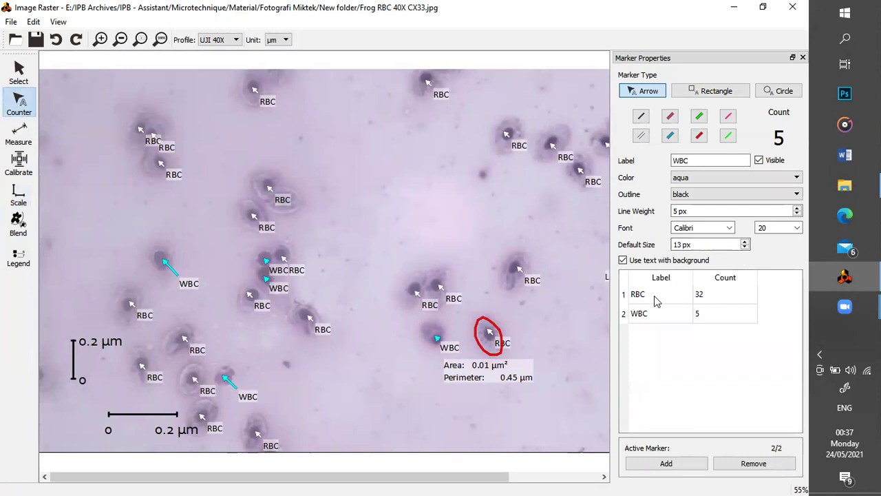
left_click(759, 160)
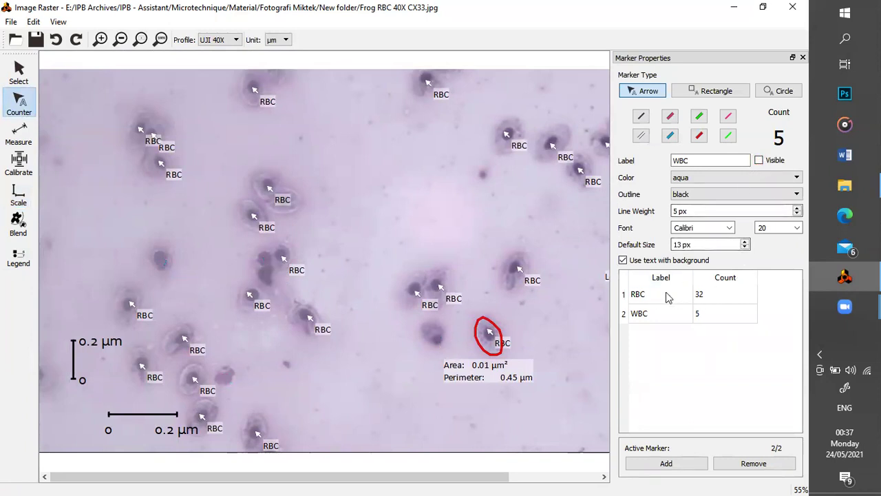
left_click(666, 294)
left_click(759, 160)
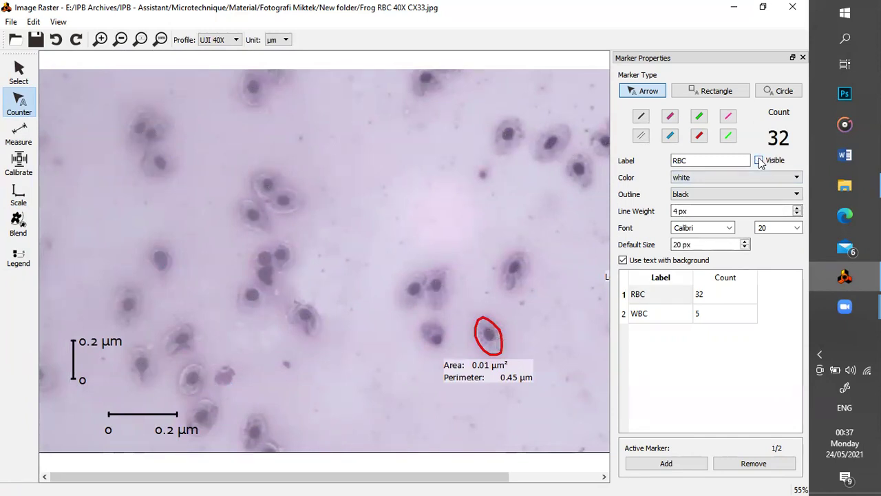
left_click(758, 161)
Clear the label text of the RBC and WBC markers, and make the aqua markers visible again
left_click_drag(709, 160, 663, 161)
key("BackSpace")
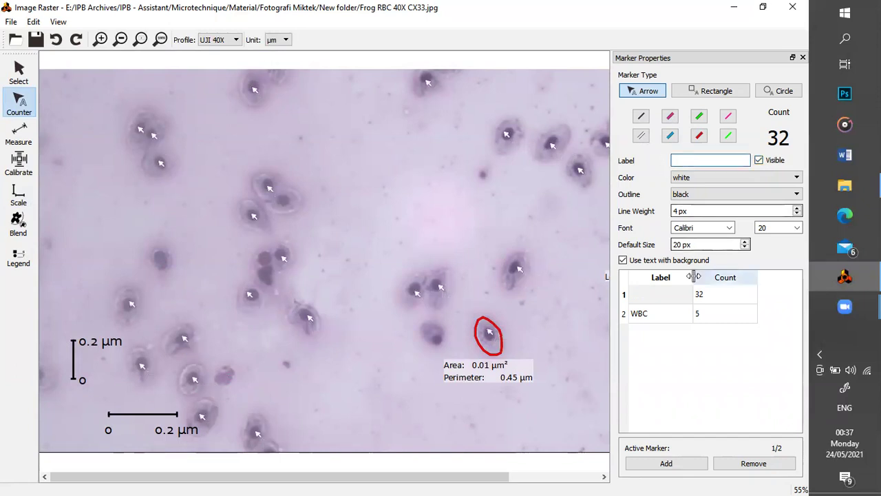
left_click(672, 314)
left_click_drag(693, 160, 661, 159)
key("BackSpace")
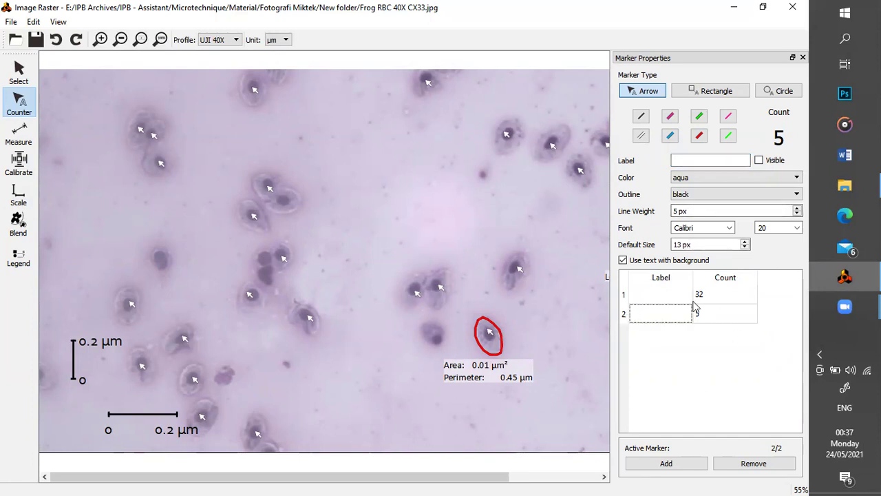
left_click(660, 318)
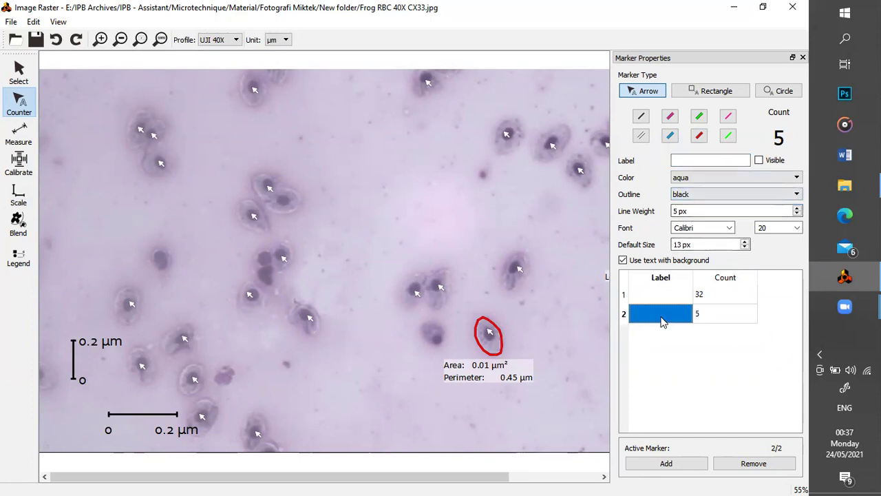
left_click(758, 160)
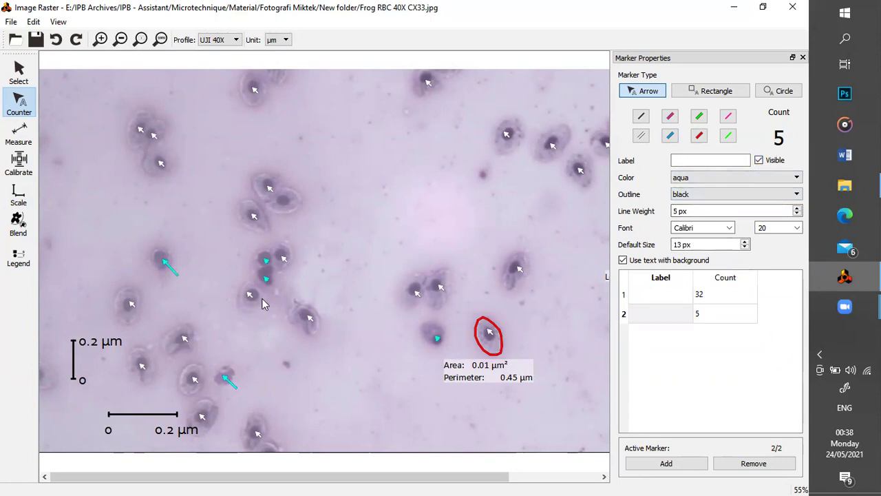
Add a legend of the marker counts, and place it below the polygon's area and perimeter label
left_click(20, 256)
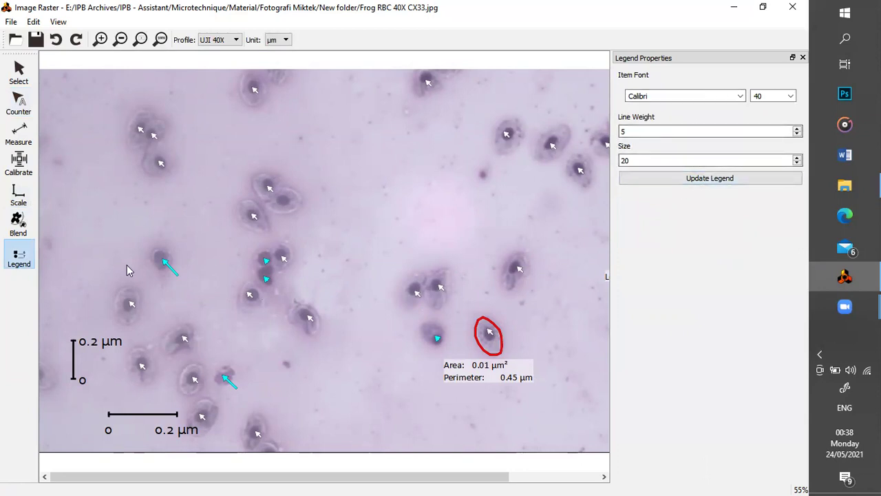
left_click(697, 179)
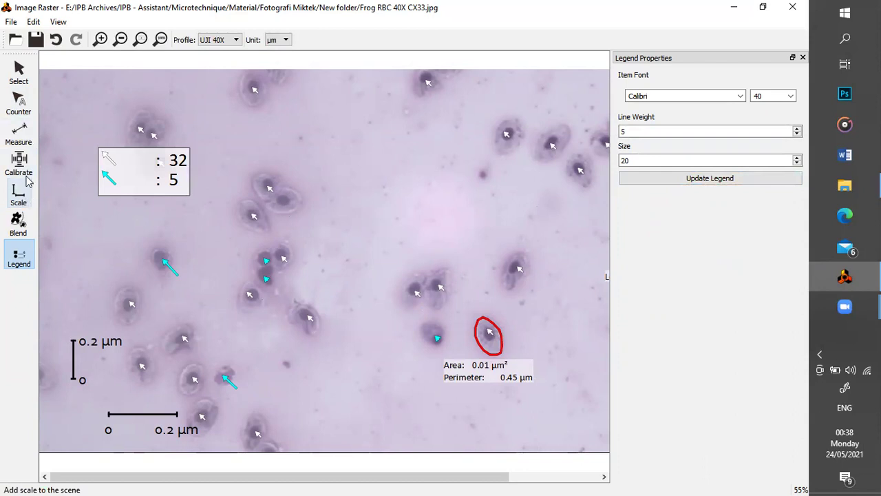
left_click_drag(119, 163, 468, 413)
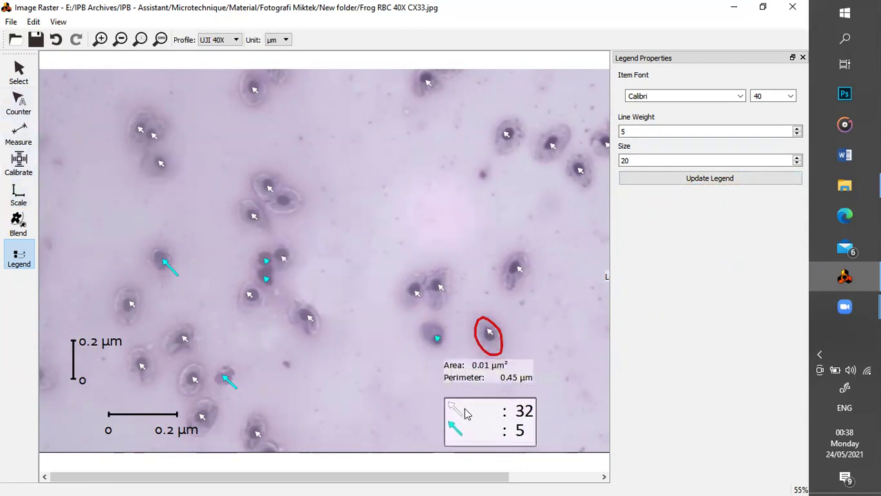
Label the aqua arrow markers WBC and the white arrow markers RBC
left_click(21, 103)
left_click(723, 159)
type("RBC")
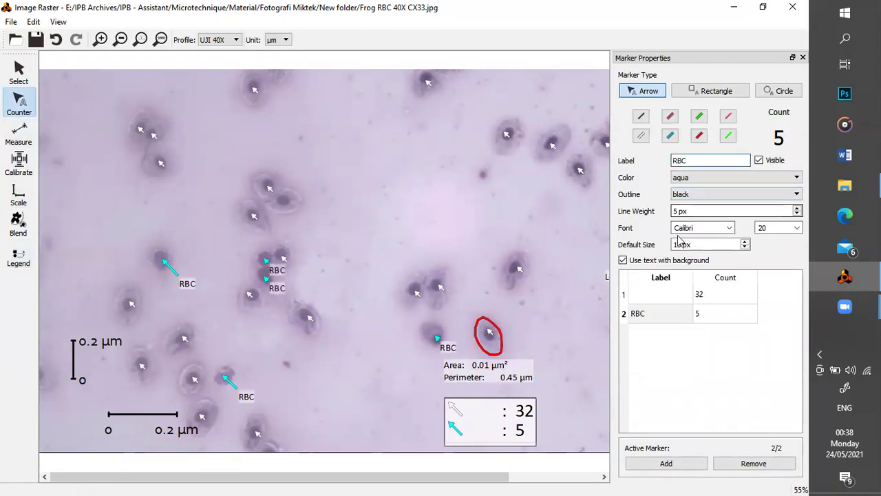
key("BackSpace")
key("BackSpace")
key("BackSpace")
type("WBC")
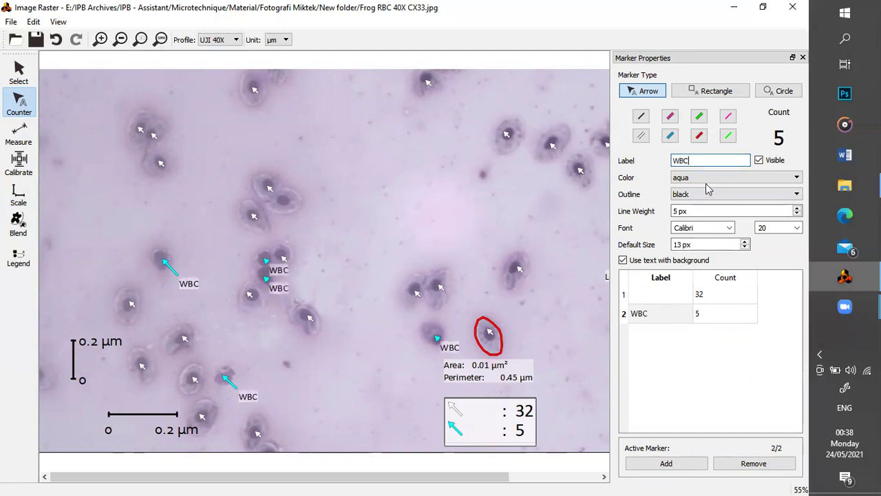
left_click(661, 294)
left_click(718, 159)
type("RBC")
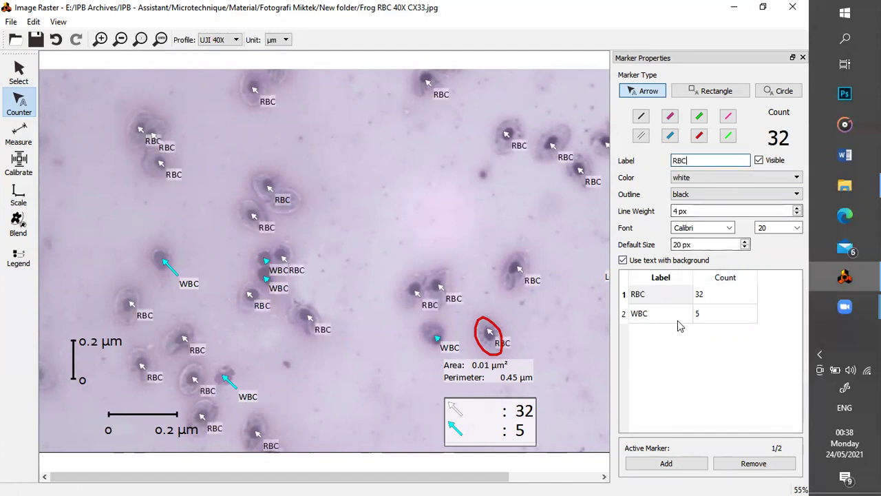
left_click(705, 363)
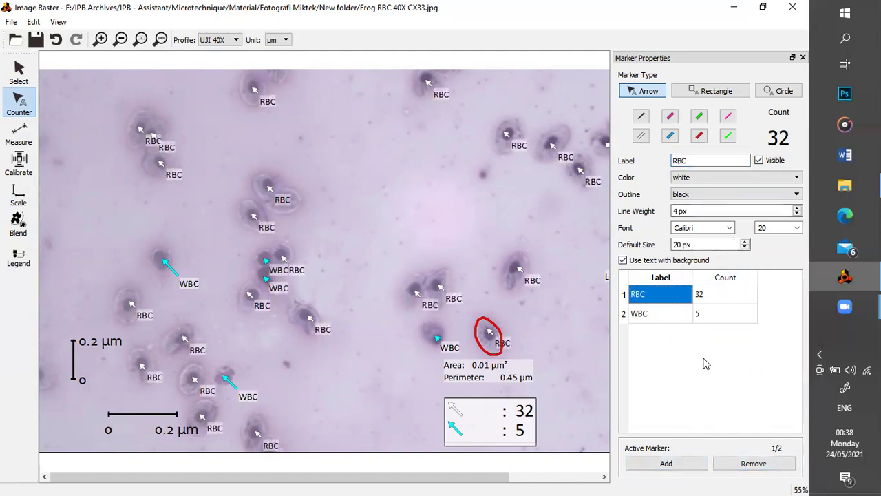
left_click(444, 408)
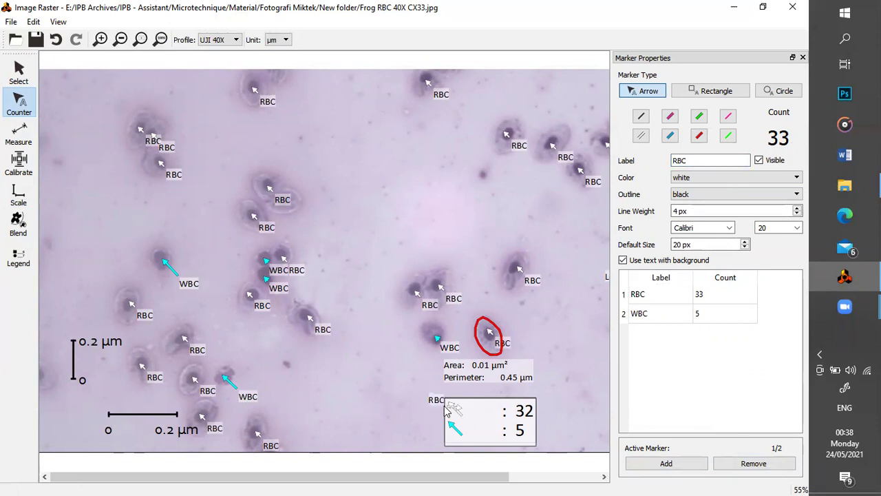
left_click(33, 21)
left_click(50, 36)
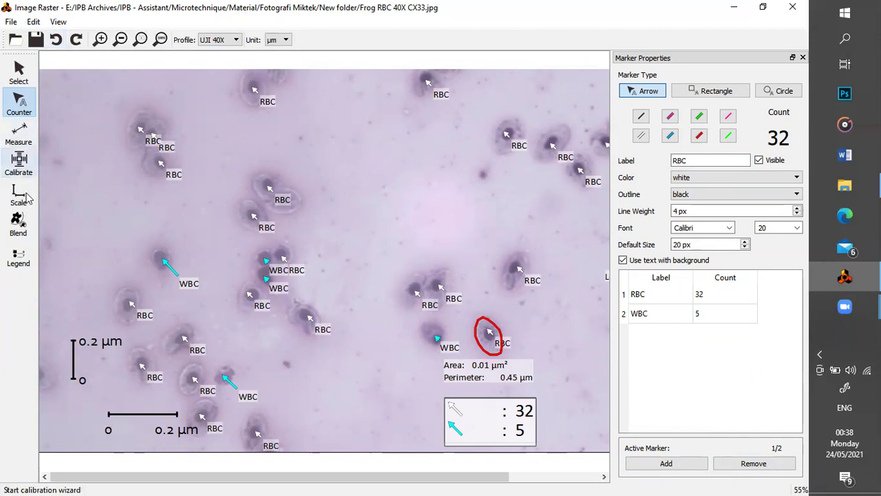
Update the legend with the marker labels, and move it into the lower-right corner of the photo
left_click(18, 257)
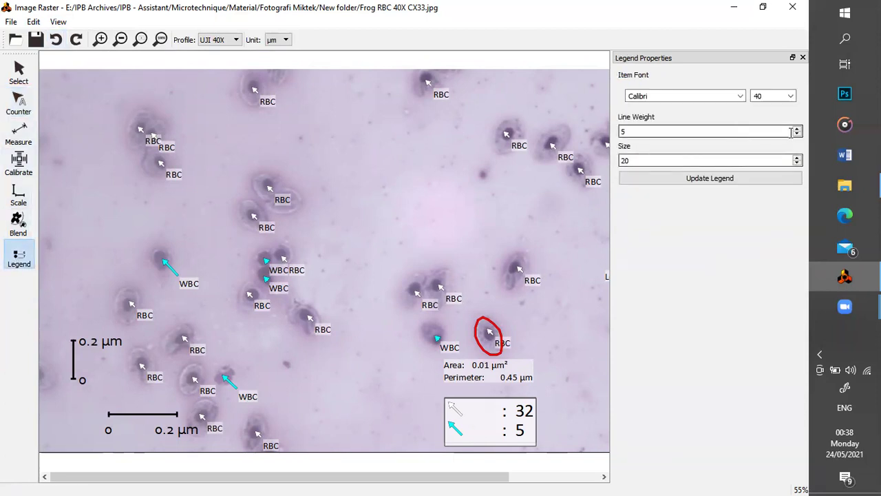
left_click(734, 182)
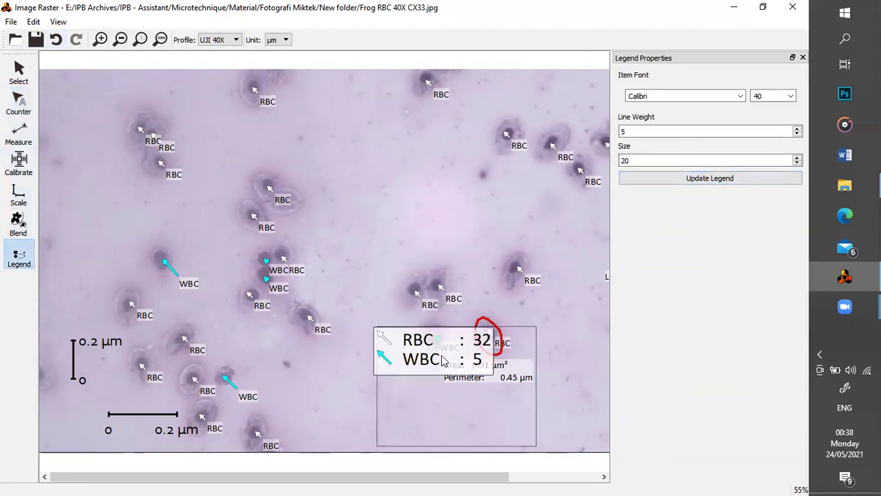
left_click(19, 69)
left_click_drag(456, 353, 677, 416)
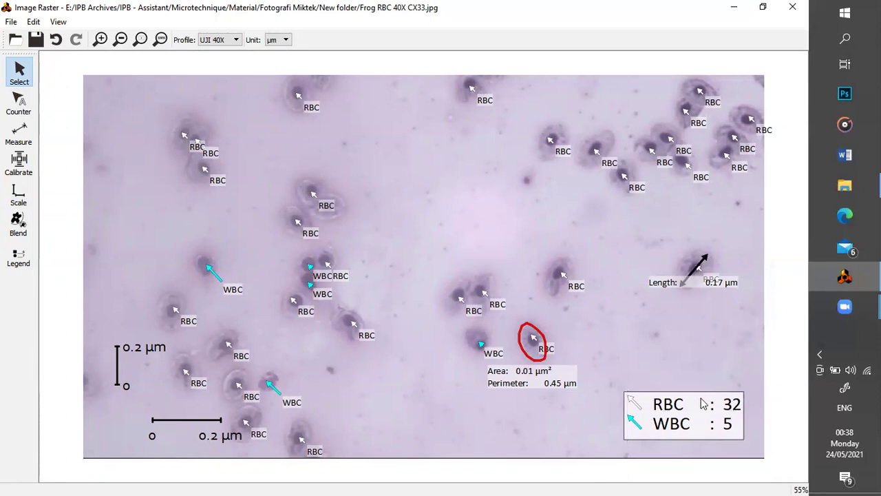
left_click_drag(682, 406, 689, 412)
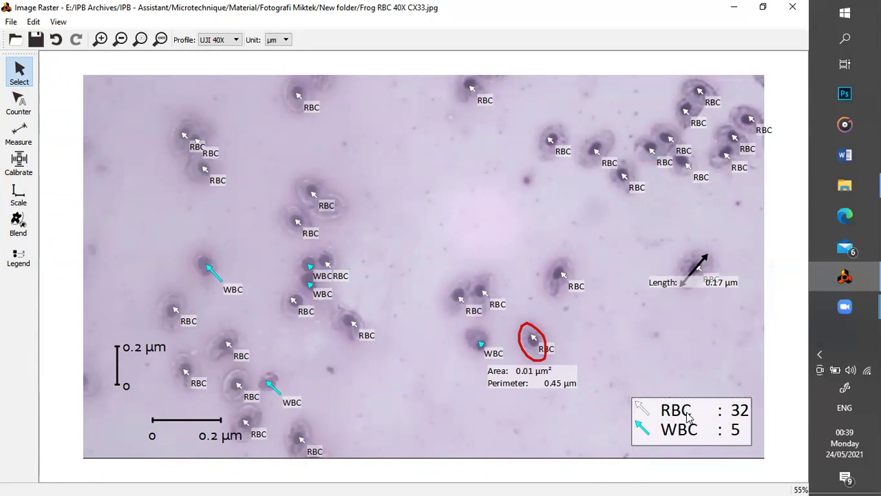
left_click(18, 256)
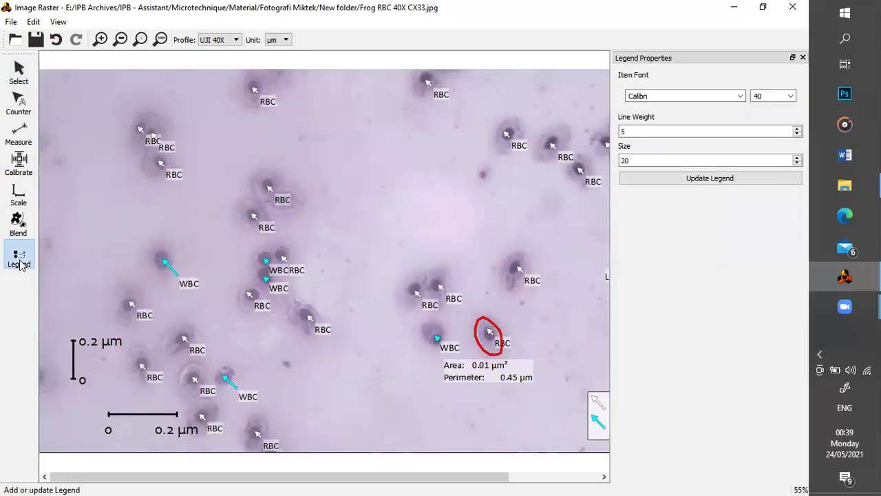
left_click_drag(475, 478, 561, 478)
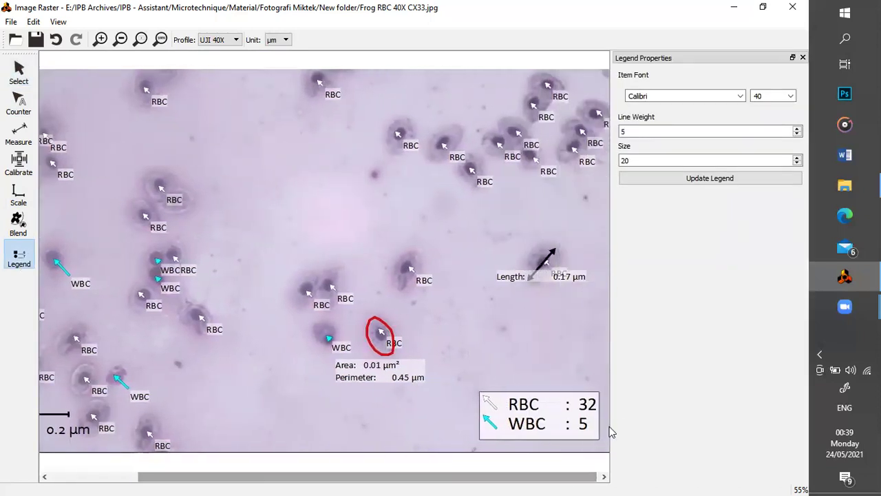
mouse_move(570, 474)
left_mouse_down()
mouse_move(545, 478)
mouse_move(566, 477)
left_mouse_up()
left_click_drag(383, 480, 275, 480)
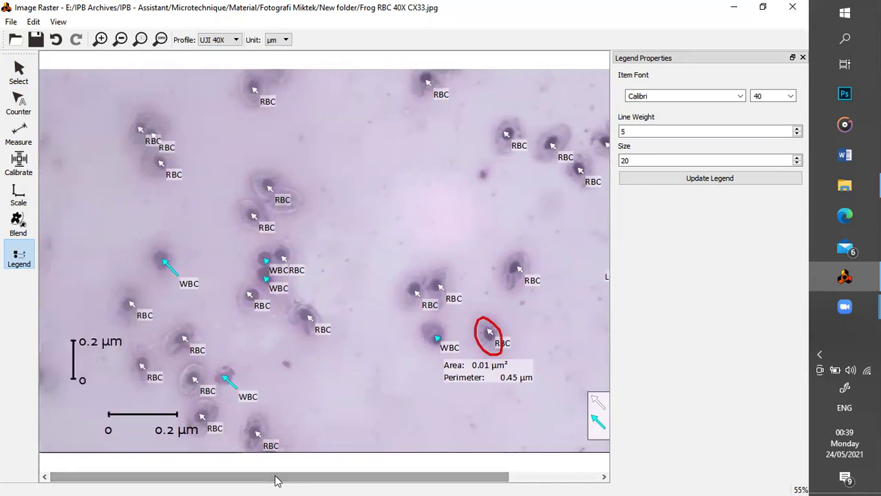
Start a thumbnail and load Frog RBC 40X CX33.jpg from the New folder directory as its source image
left_click(120, 39)
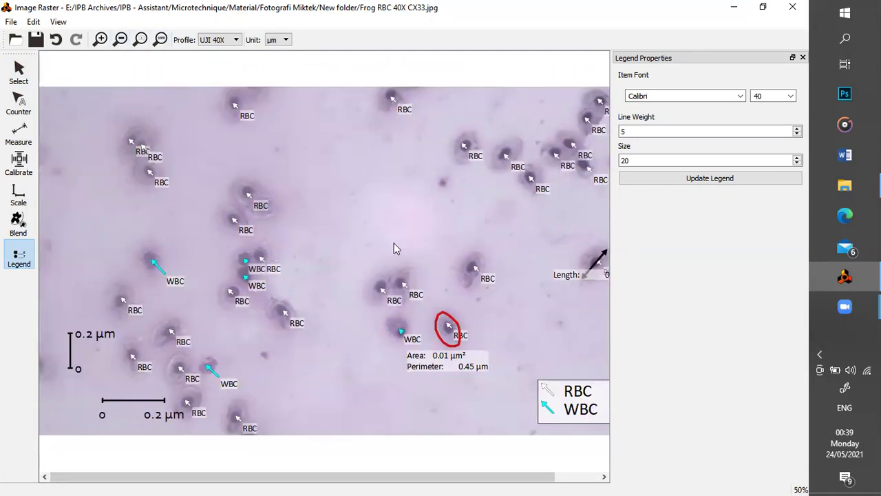
left_click(125, 42)
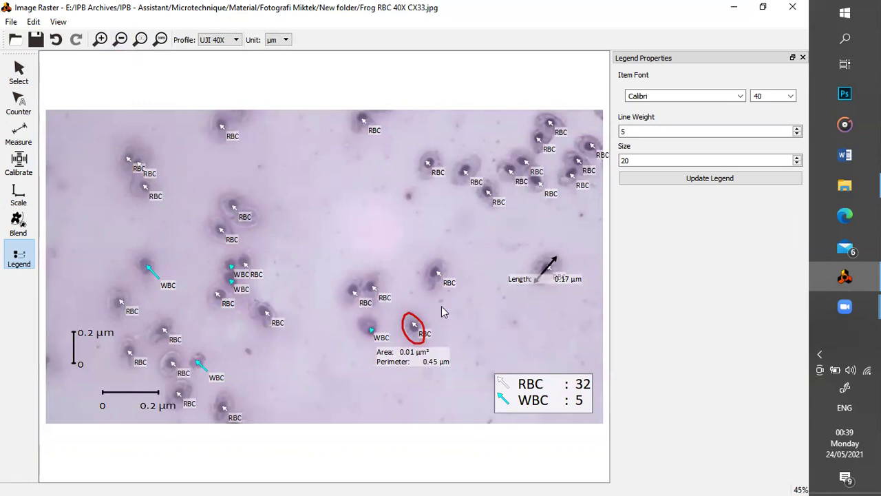
left_click(18, 232)
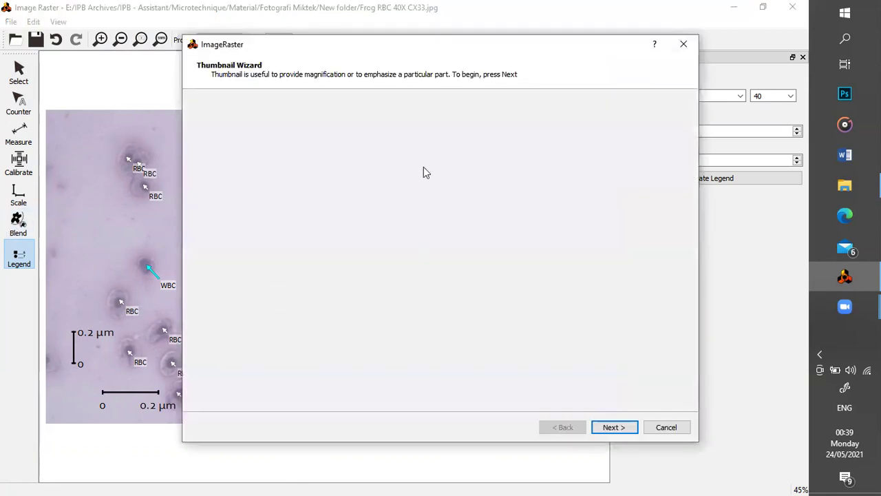
left_click(611, 429)
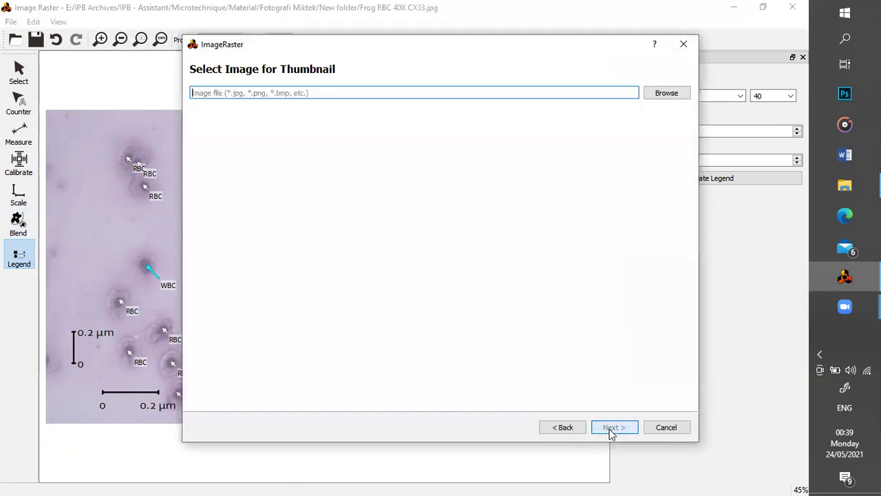
left_click(666, 96)
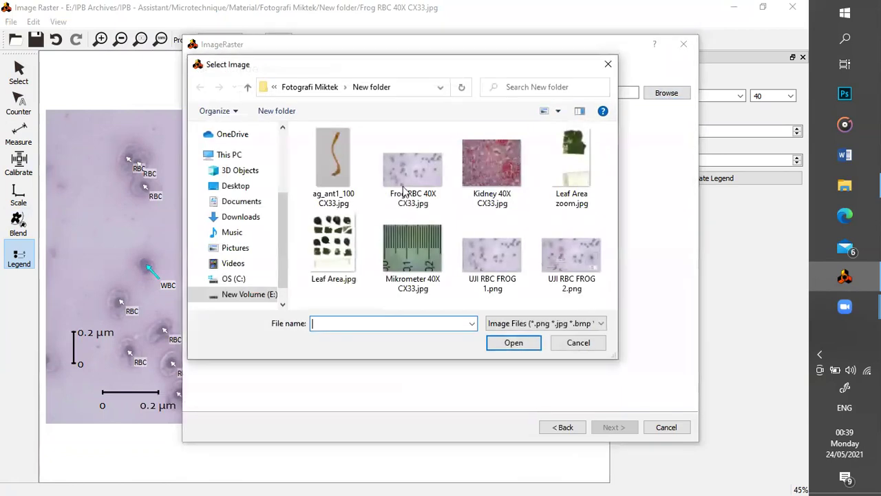
double_click(412, 172)
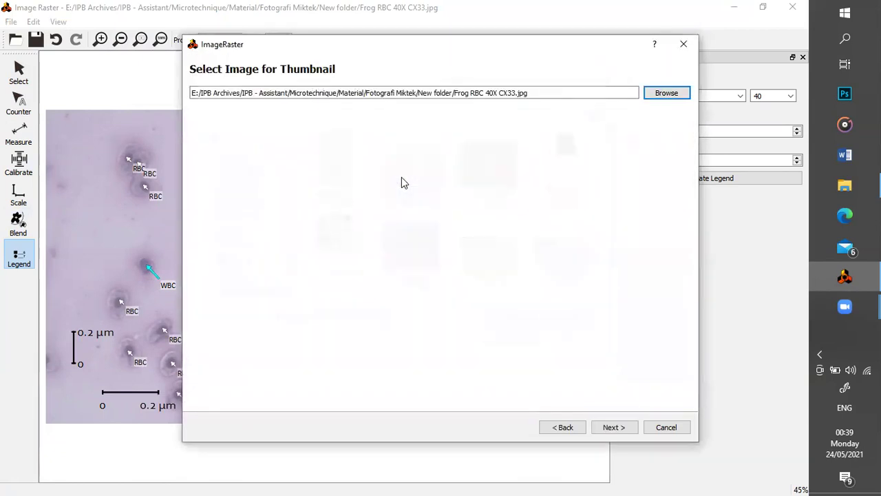
left_click(620, 427)
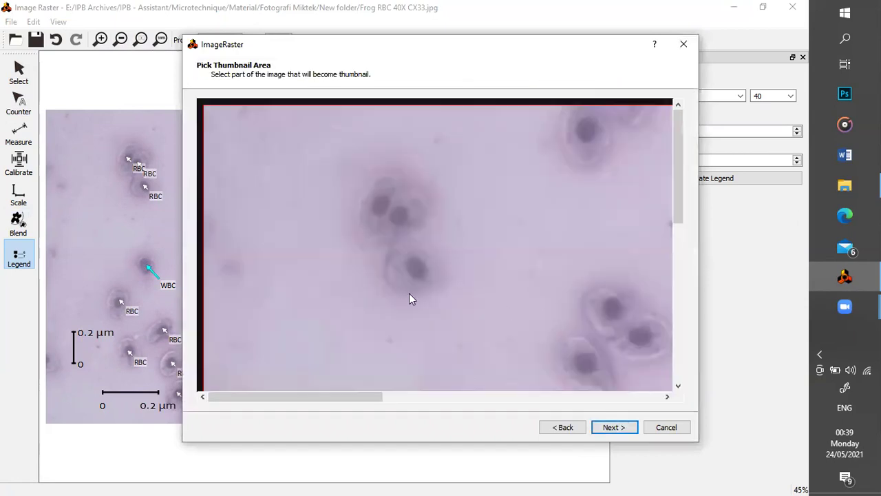
Crop the thumbnail area tightly around the leftmost single cell of the upper-right cell group, and accept the area
scroll(409, 294, "down", 4)
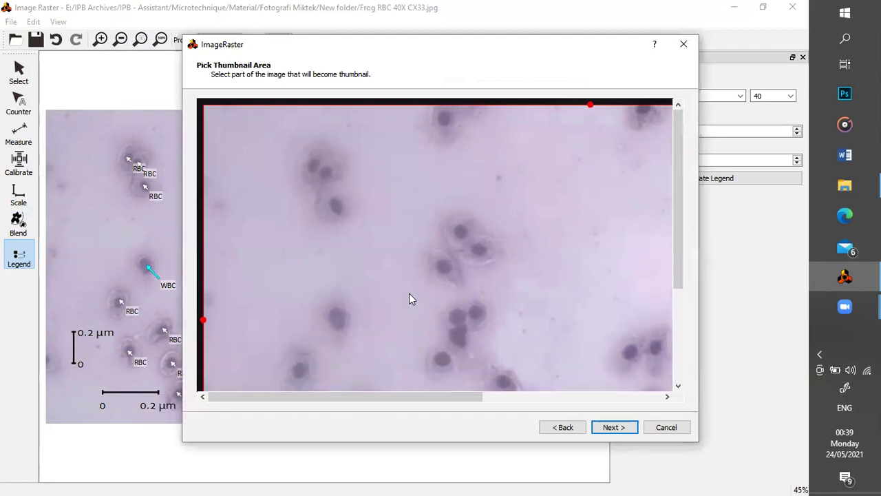
scroll(409, 298, "down", 3)
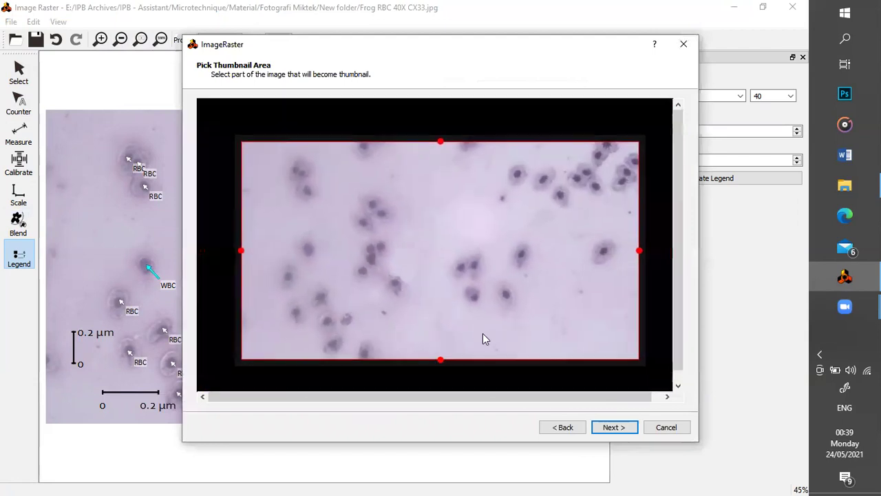
left_click_drag(241, 251, 493, 235)
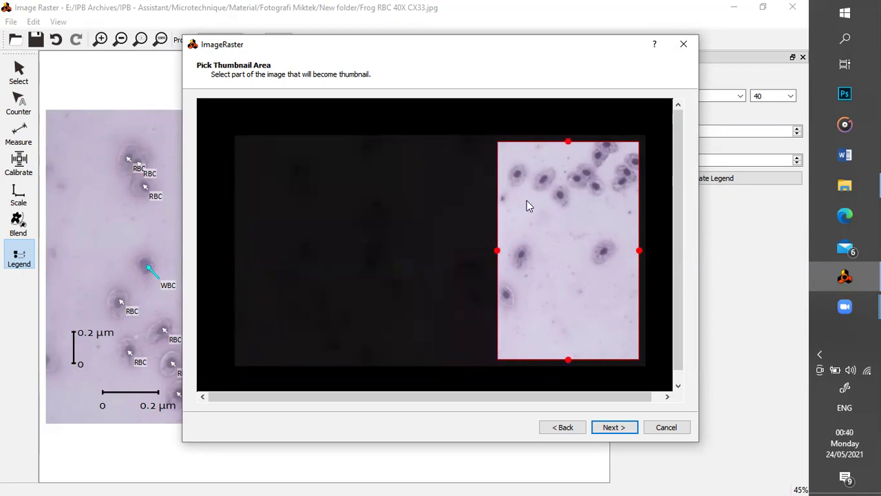
left_click_drag(566, 357, 535, 179)
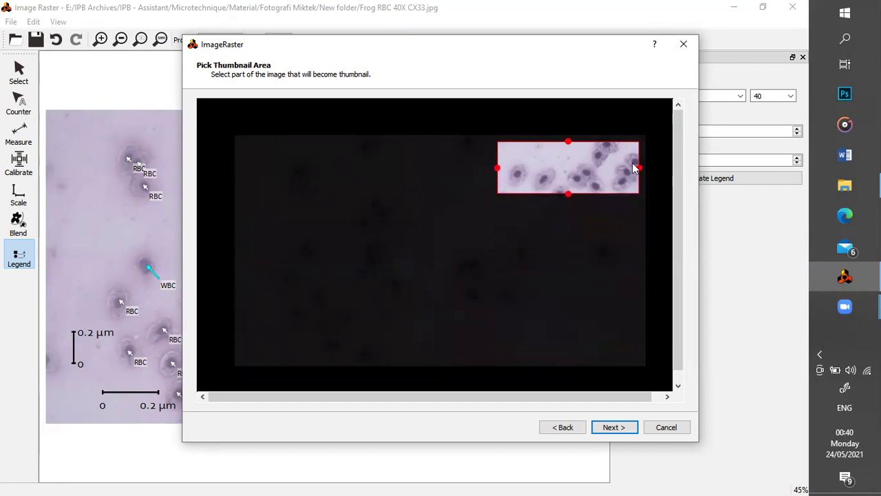
left_click_drag(638, 167, 527, 182)
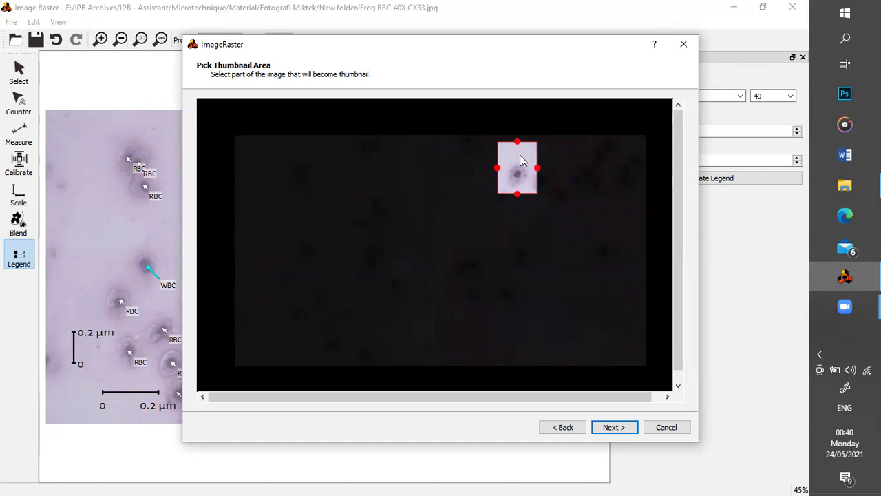
left_click_drag(515, 142, 516, 157)
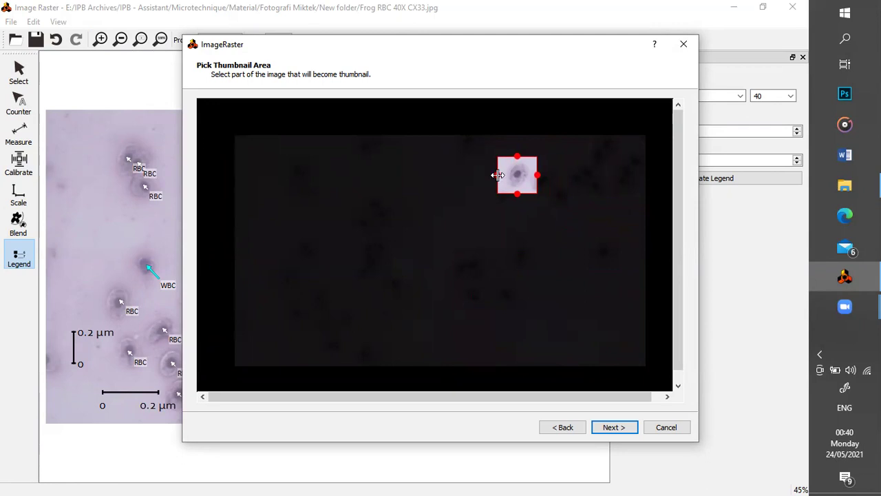
left_click(627, 428)
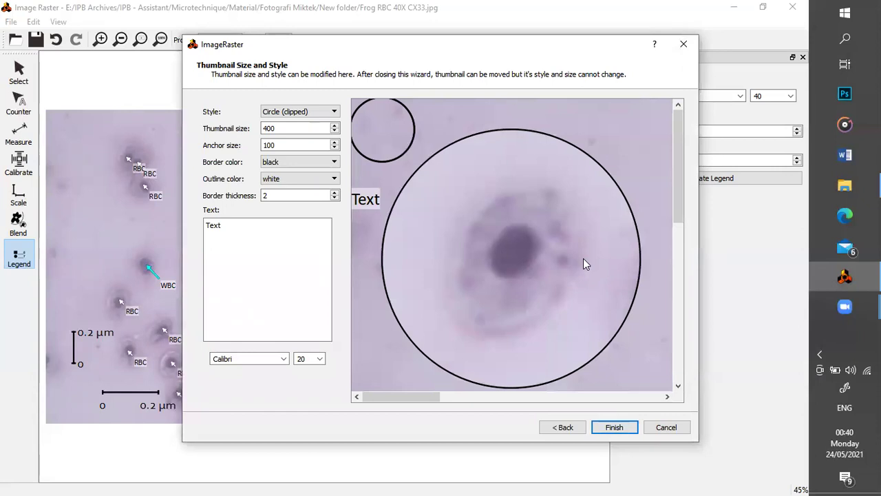
Set the thumbnail style to Square (clipped)
left_click(335, 113)
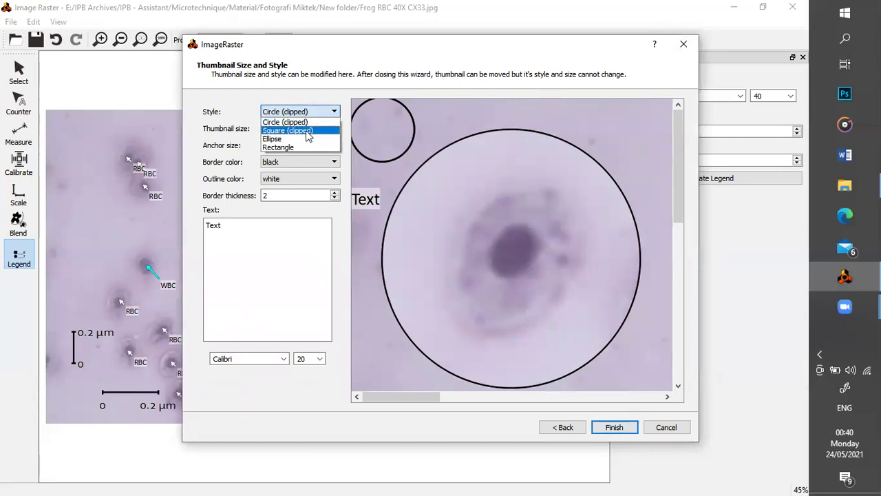
left_click(308, 131)
left_click(326, 113)
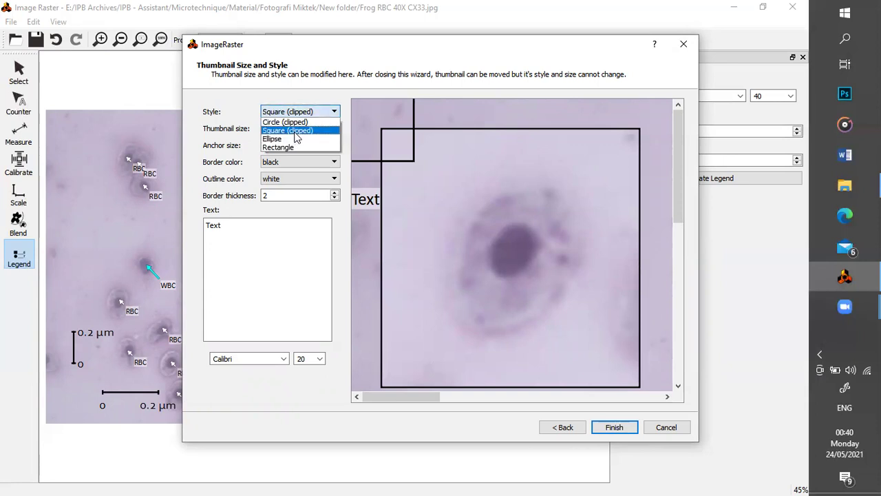
left_click(293, 130)
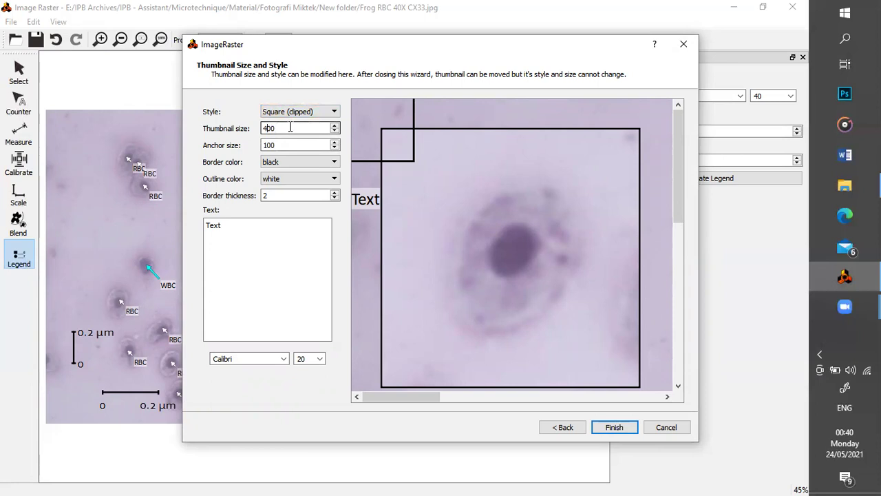
Set the thumbnail size to 500 and the anchor size to 200
key("BackSpace")
type("3")
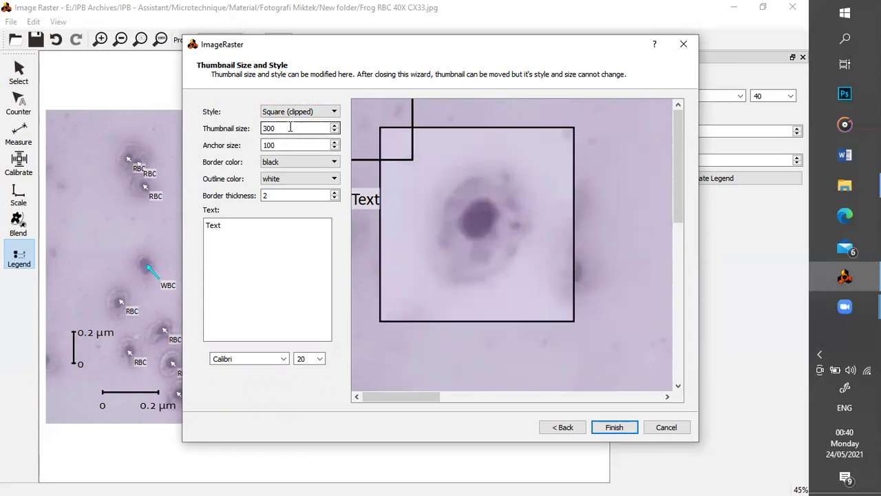
key("BackSpace")
type("5")
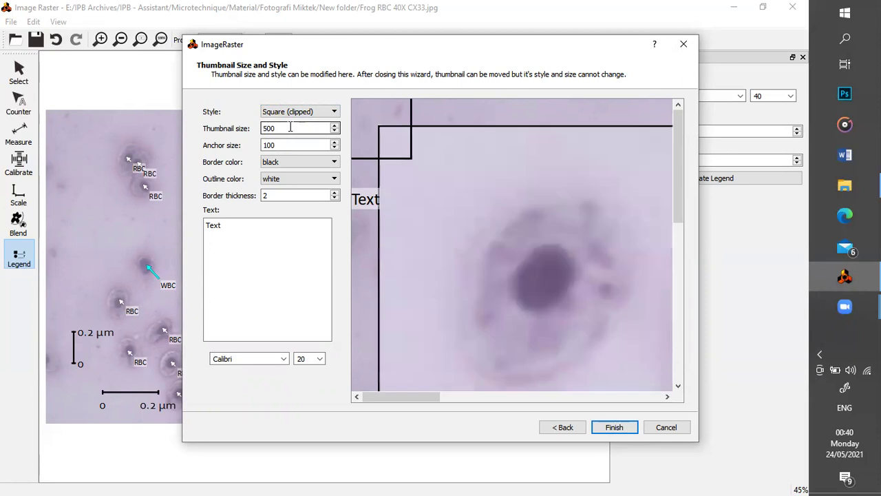
left_click(286, 143)
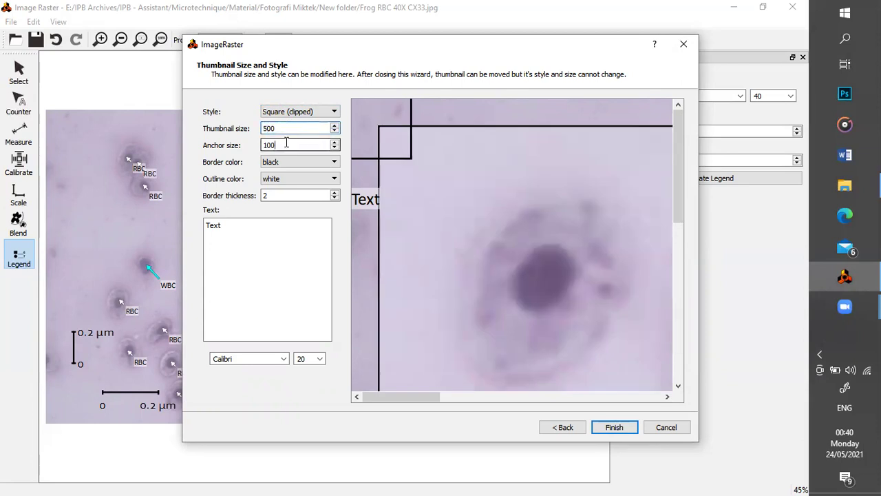
key("BackSpace")
type("2")
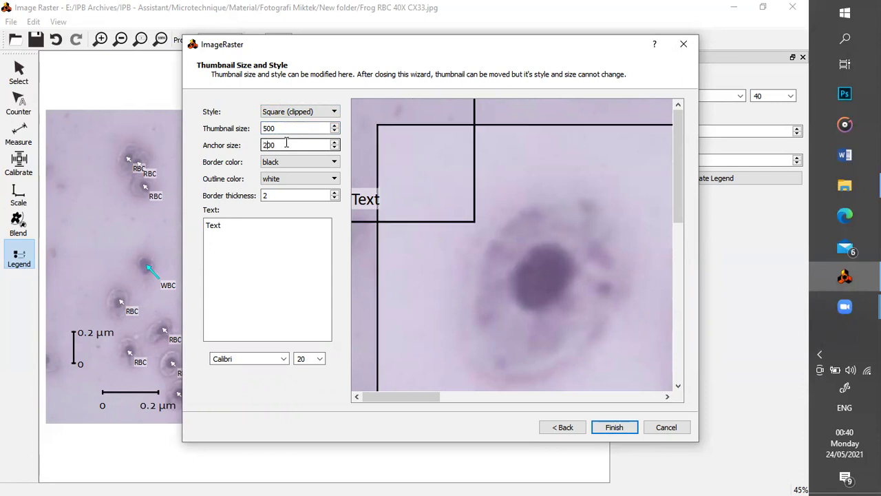
Give the thumbnail a white border and white outline with a border thickness of 5
left_click(330, 163)
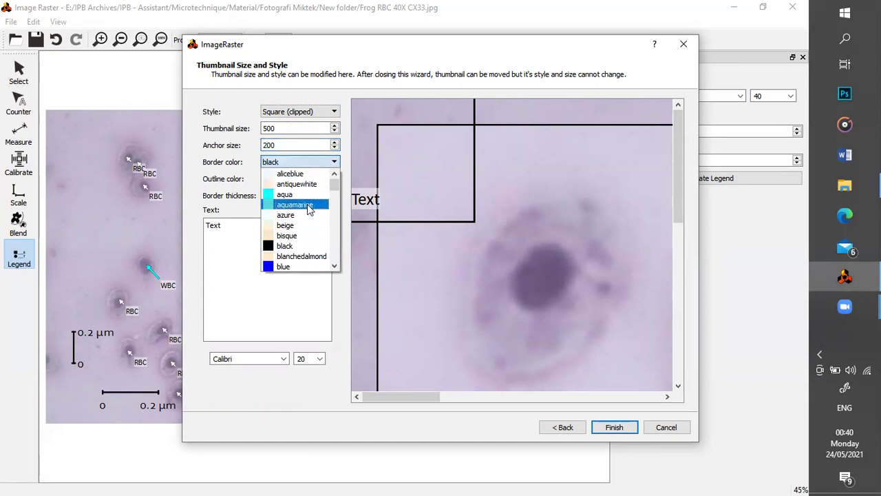
left_click_drag(334, 188, 337, 272)
left_click(288, 235)
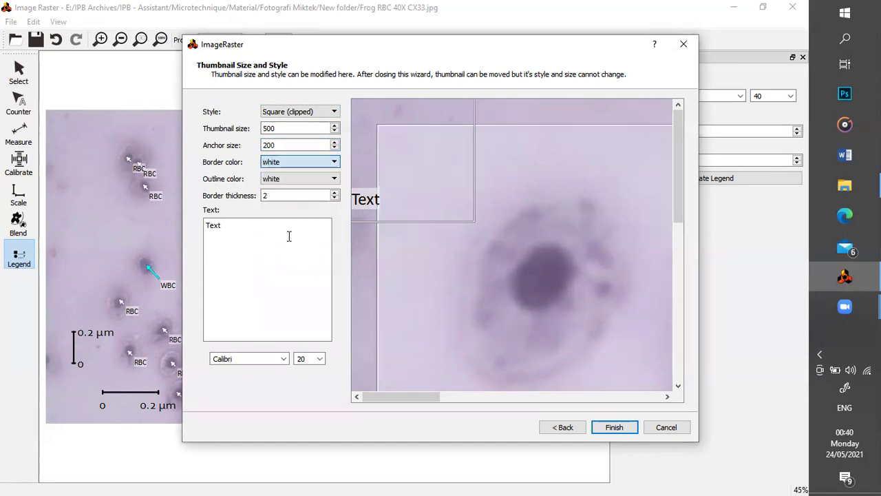
left_click(286, 178)
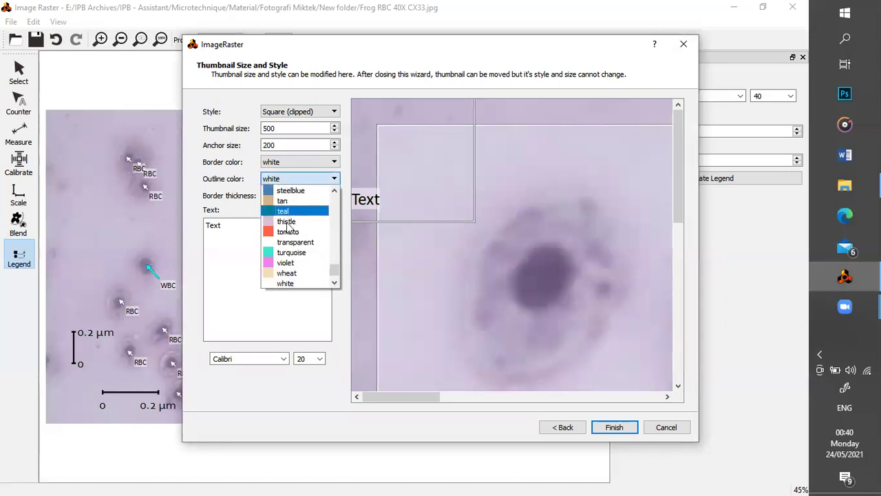
left_click(287, 283)
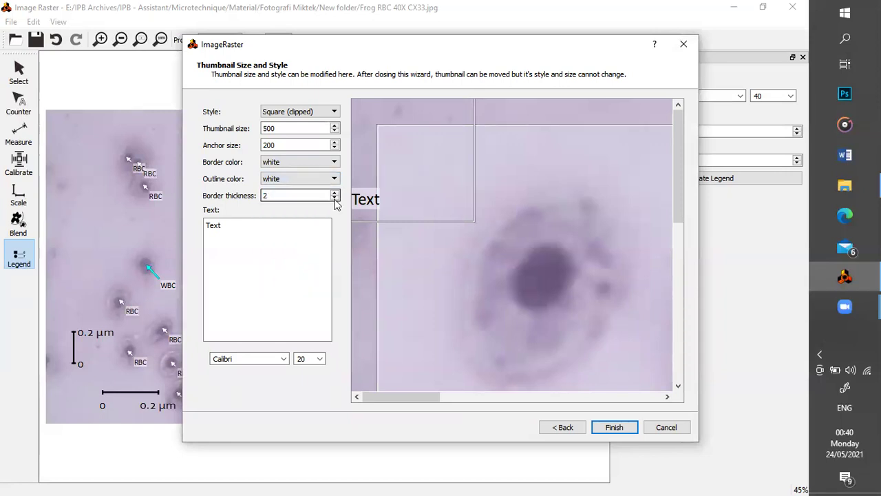
left_click(334, 192)
left_click(334, 193)
left_click(334, 192)
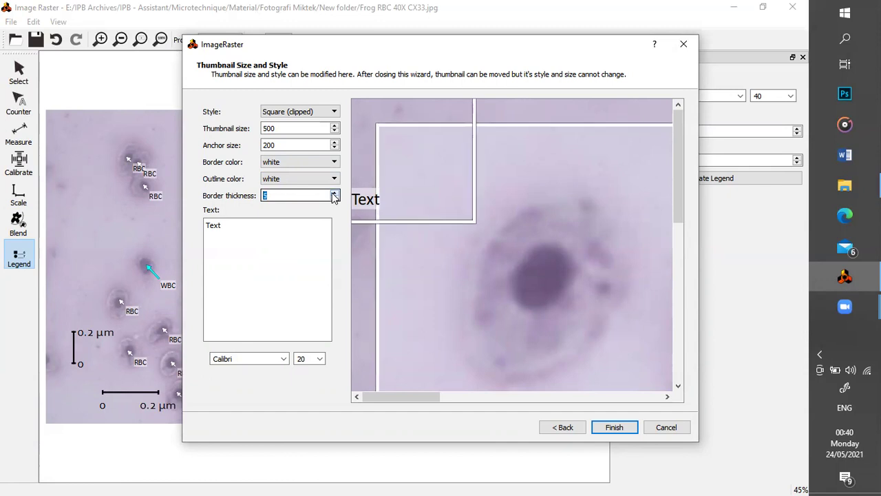
Replace the thumbnail's text with RBC and add the thumbnail to the photo
double_click(225, 228)
key("BackSpace")
type("R")
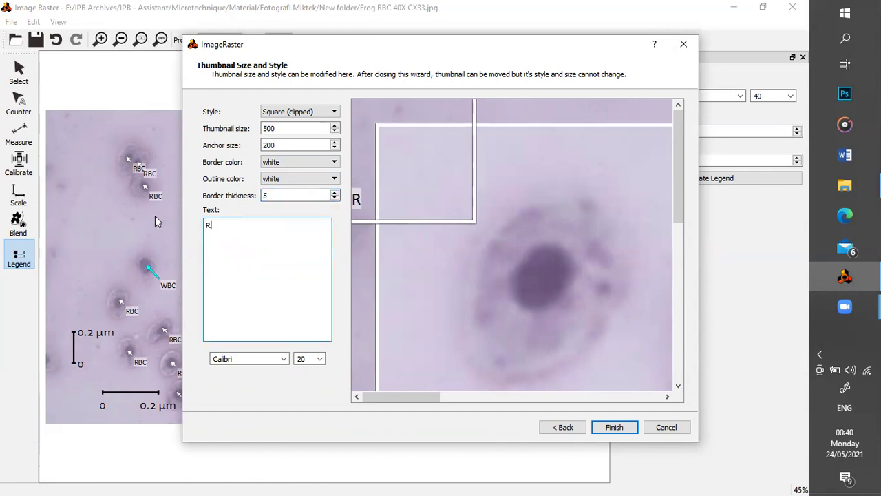
type("BC")
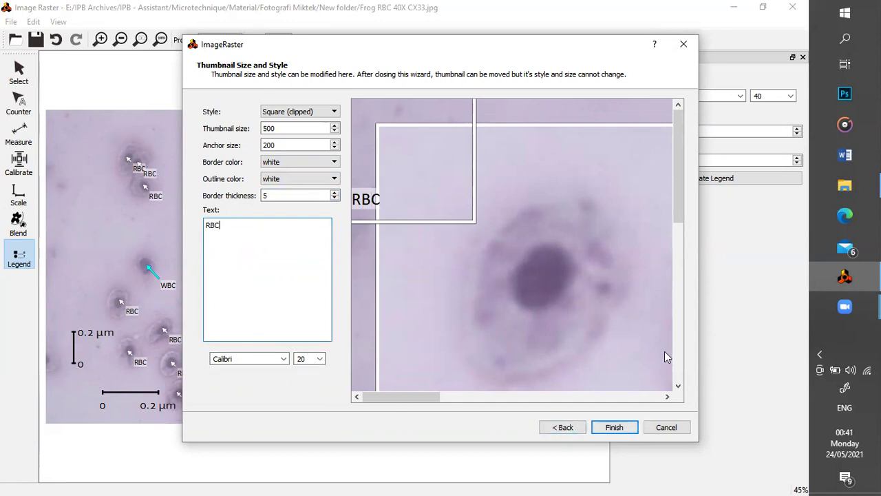
left_click(623, 427)
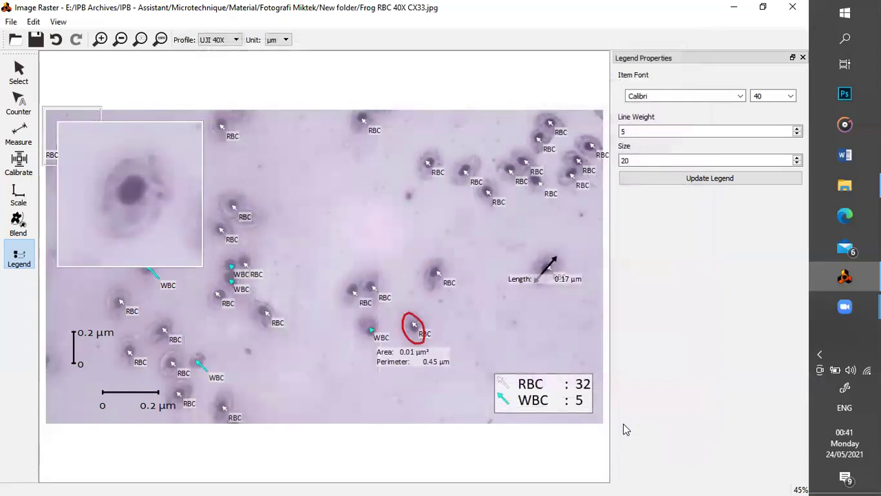
Move the enlarged cell thumbnail to the photo's right side, directly above the RBC and WBC legend
left_click(18, 70)
left_click_drag(202, 205, 491, 261)
left_click_drag(425, 272, 597, 307)
Place the square anchor frame around the magnified cell near the upper right, and move its RBC label into the frame's lower-left corner
left_click_drag(179, 150, 537, 181)
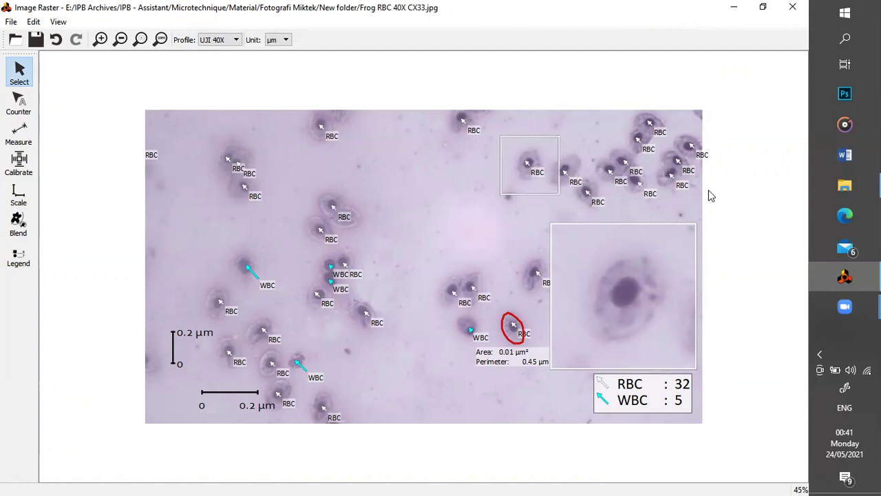
left_click_drag(521, 188, 518, 183)
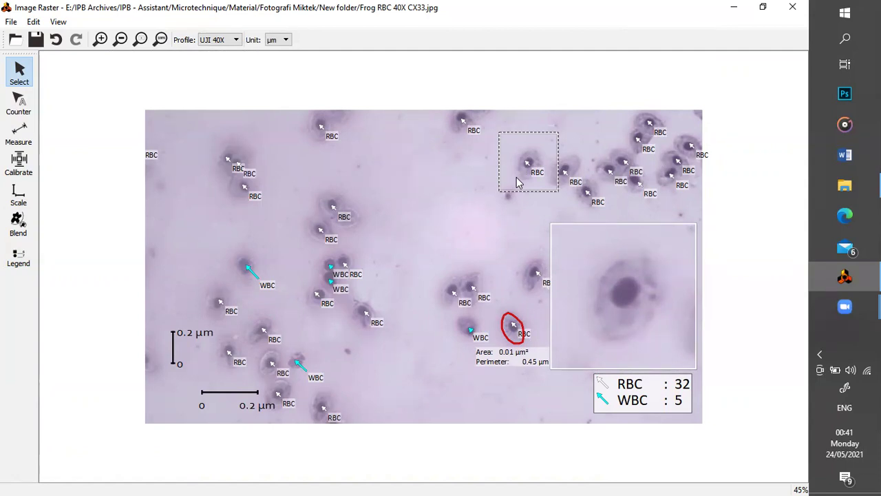
left_click(161, 189)
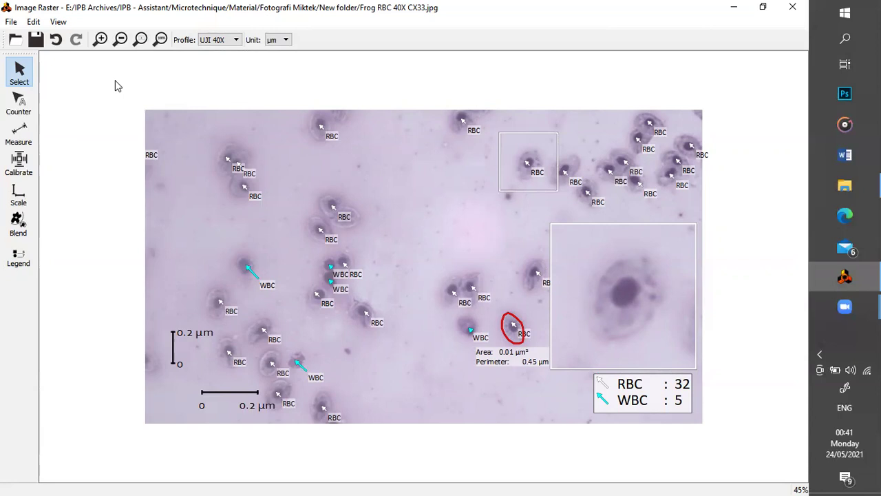
left_click_drag(153, 156, 509, 184)
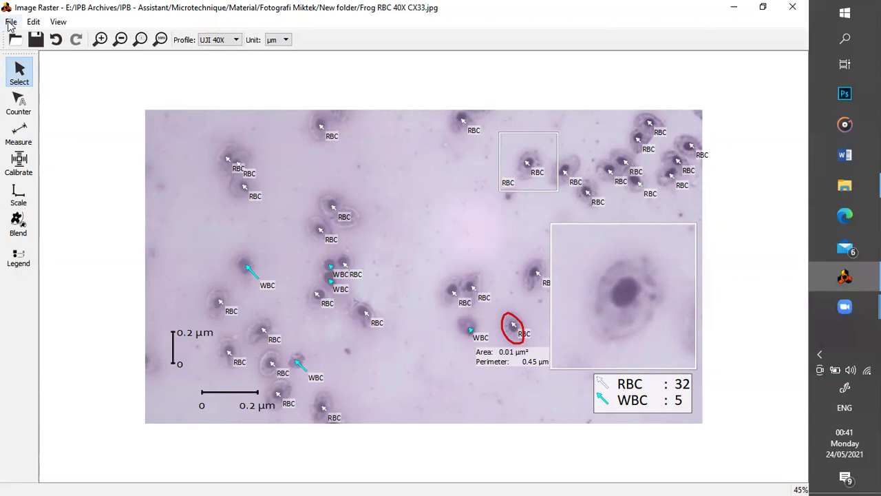
Save the annotated frog blood image as a PNG named UJI RBC FROG 3
left_click(10, 23)
left_click(11, 24)
left_click(10, 24)
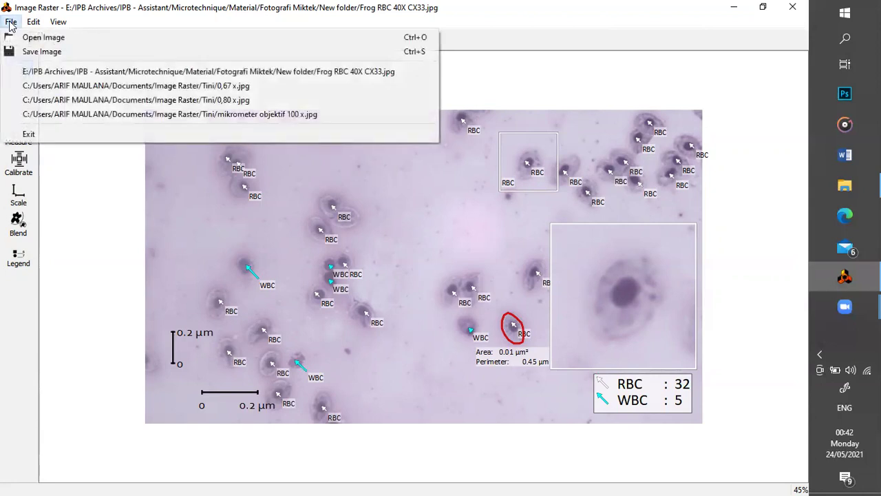
left_click(40, 52)
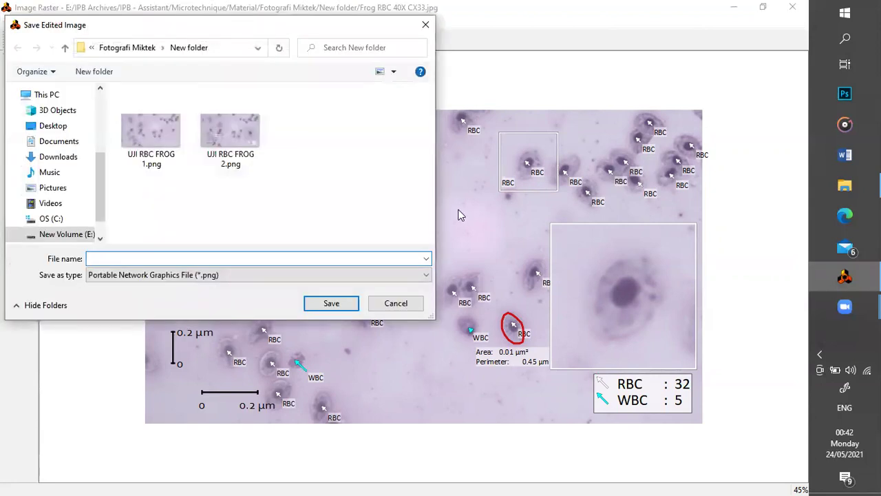
type("UJI")
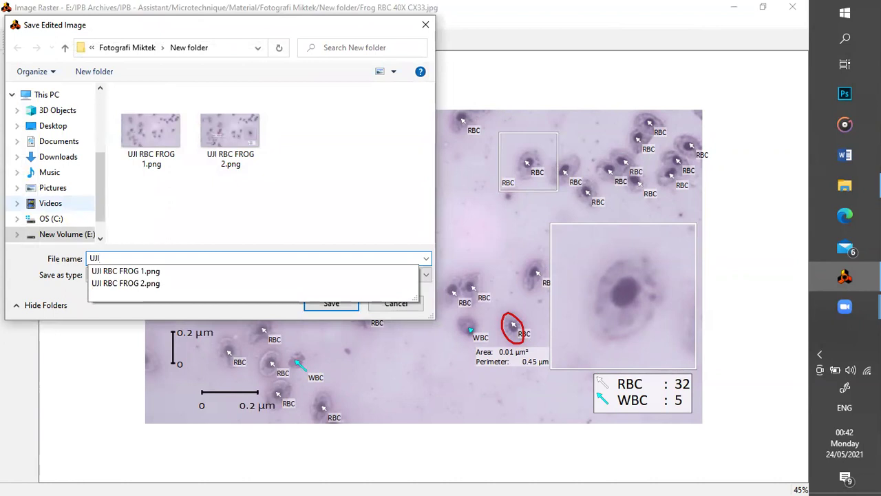
type(" RBC FROG 3")
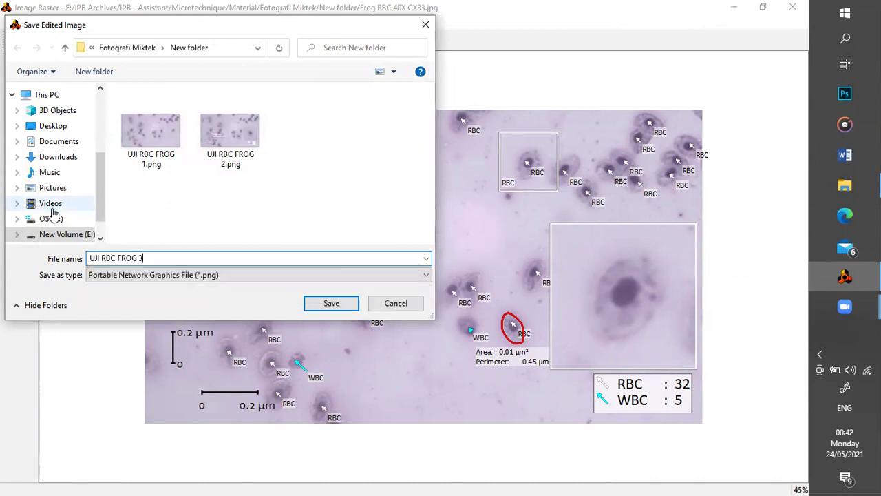
left_click(327, 305)
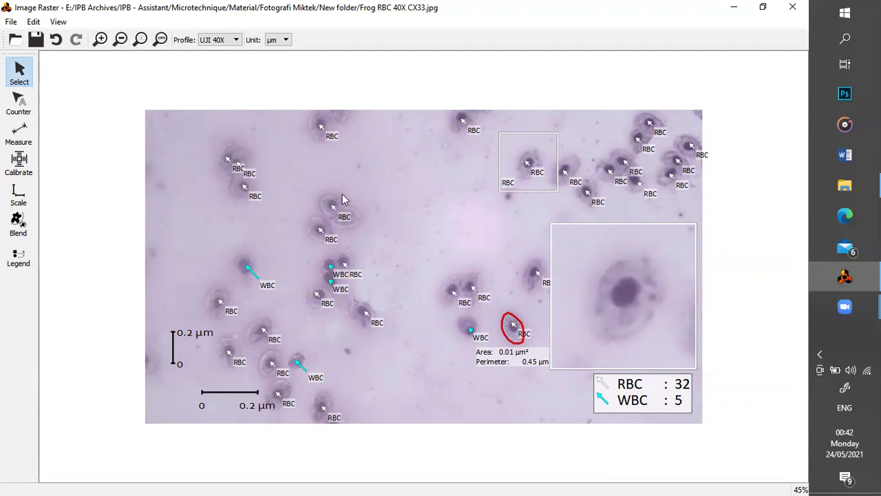
Open the antenna image ag_ant1_100 CX33.jpg from the New folder directory
left_click(9, 22)
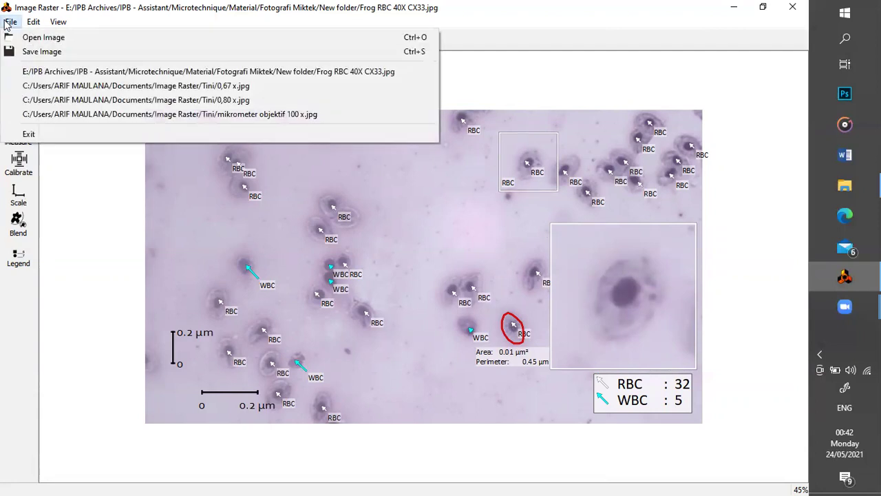
left_click(21, 36)
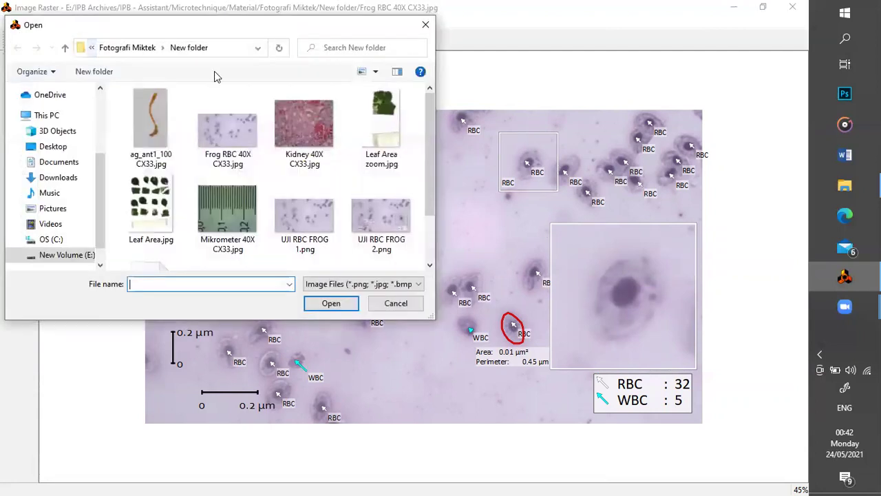
left_click(160, 136)
double_click(136, 135)
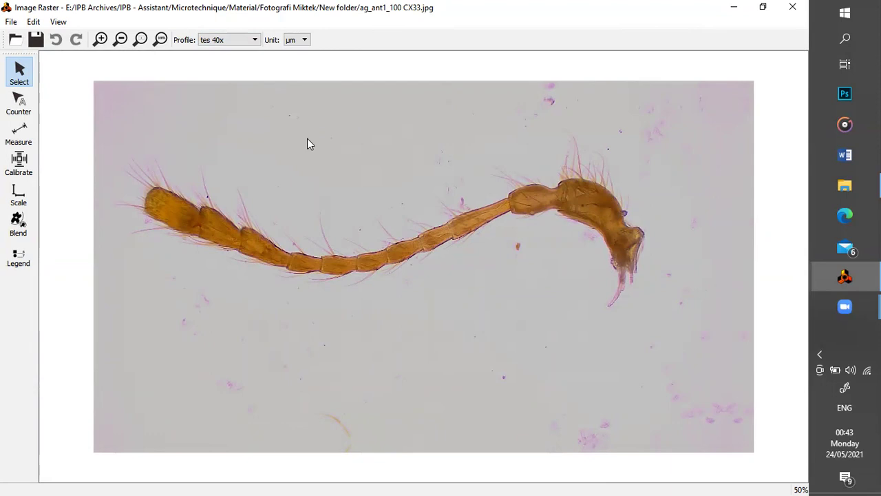
Check the available calibration profiles, set the active profile to IM_CX33_10 and keep the unit at µm
left_click(20, 162)
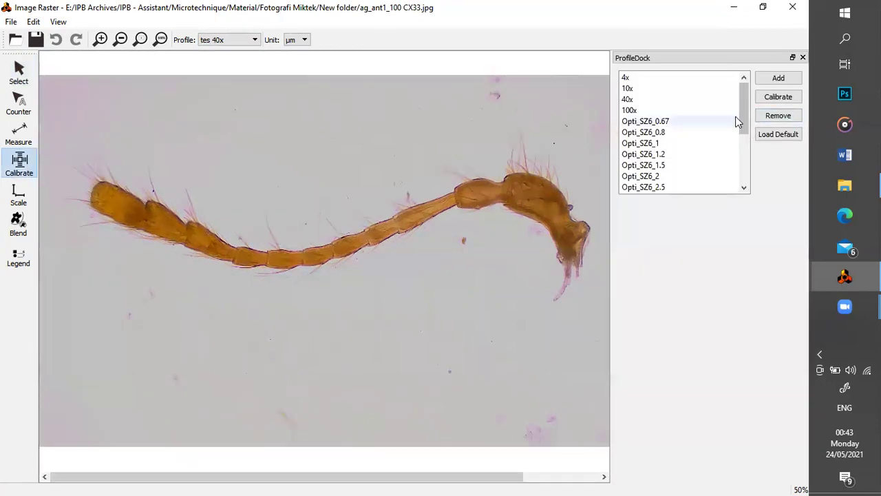
scroll(746, 183, "down", 4)
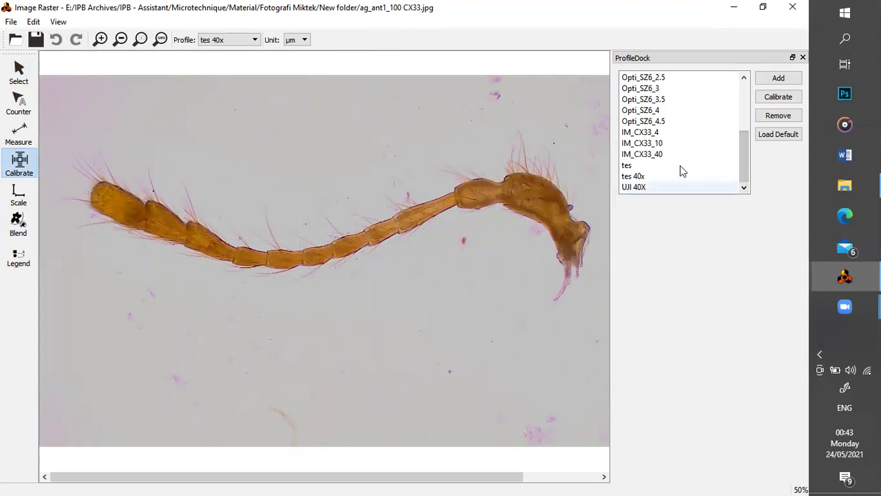
left_click(20, 70)
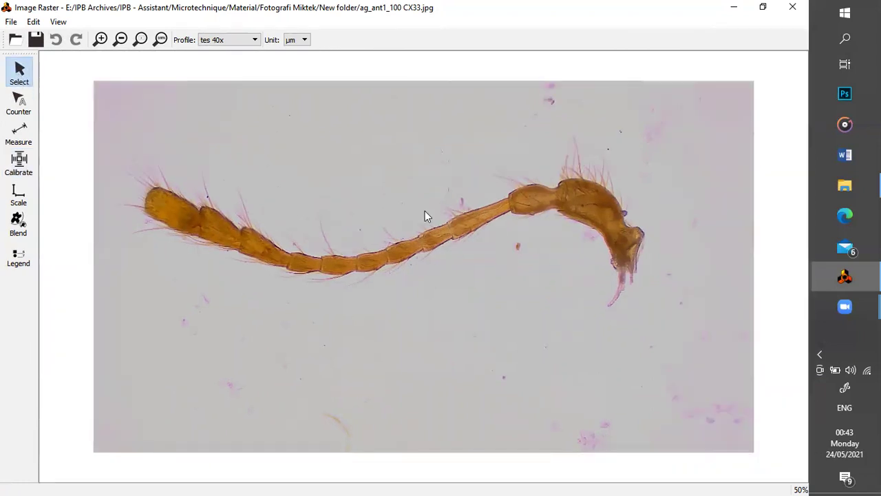
left_click(245, 43)
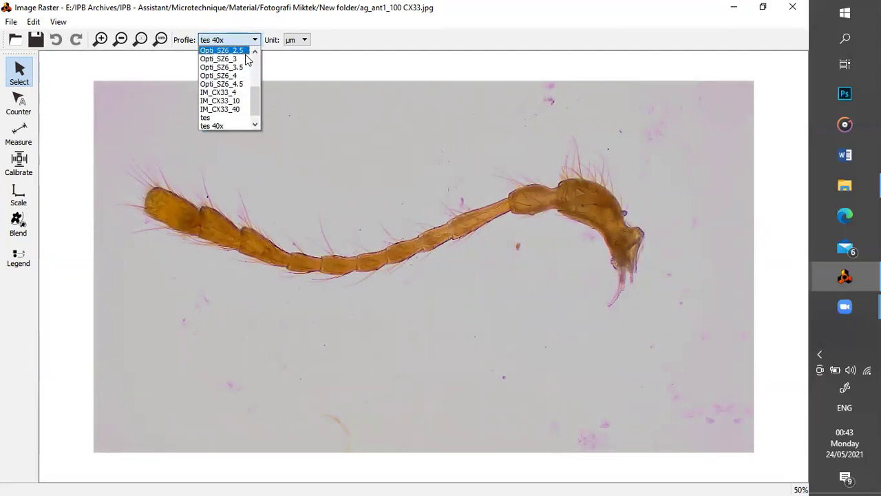
left_click(233, 102)
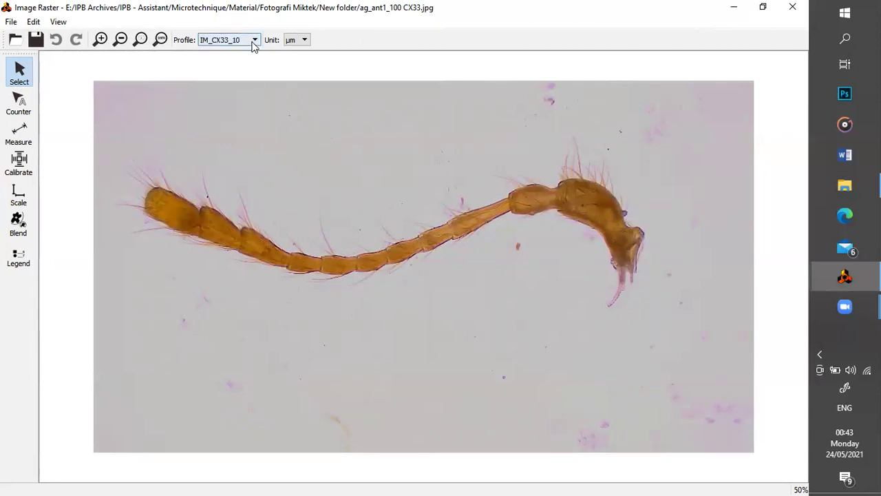
left_click(305, 41)
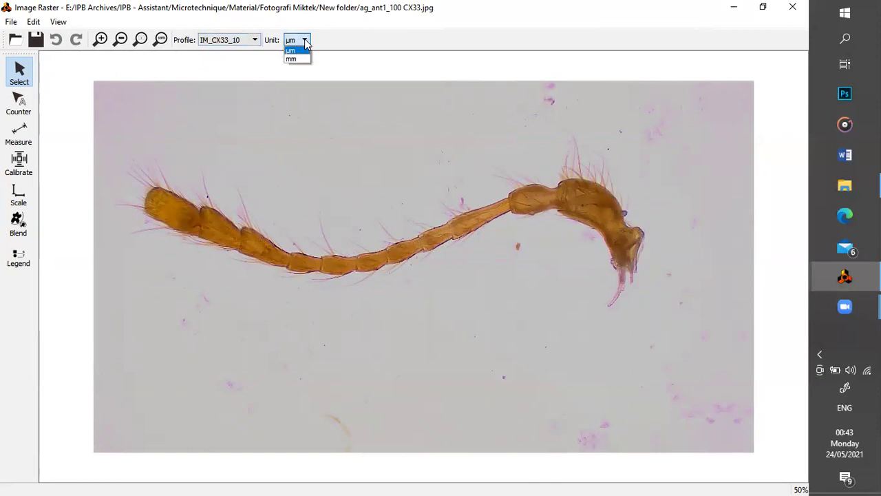
left_click(306, 41)
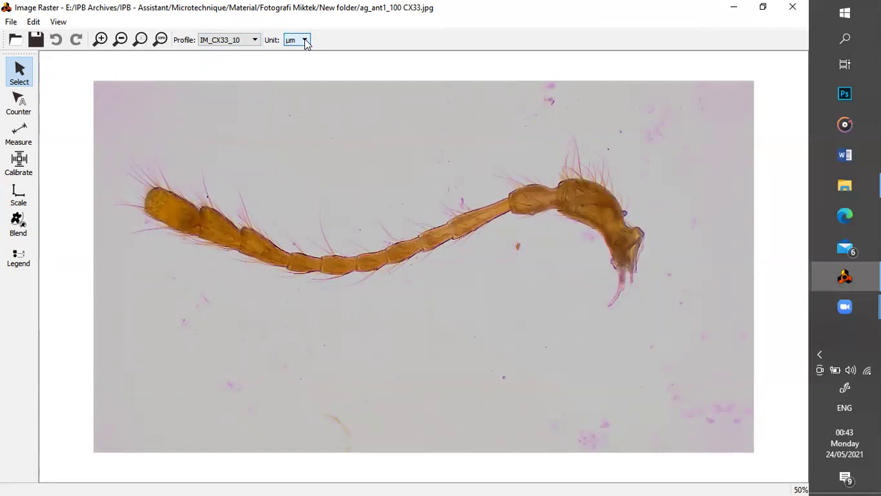
left_click(305, 40)
left_click(305, 40)
Measure the antenna's path length with a Multi Line trace along its lower edge, from the tip to the base
left_click(20, 138)
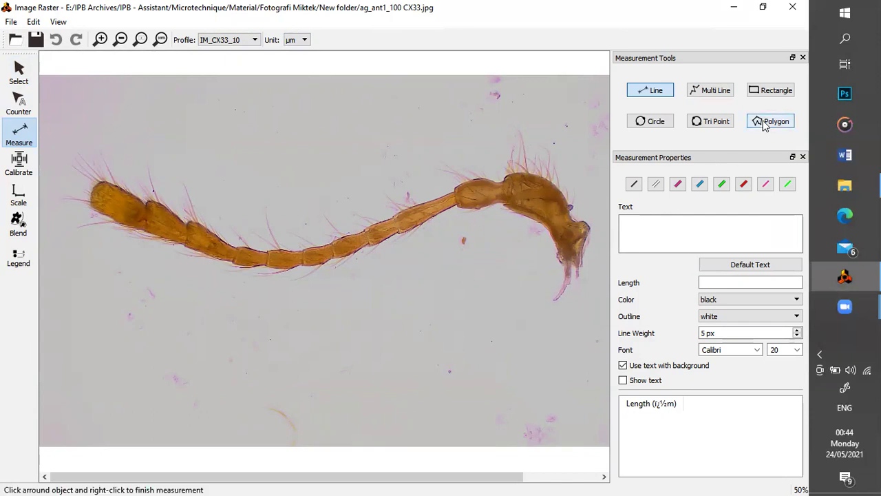
left_click(724, 96)
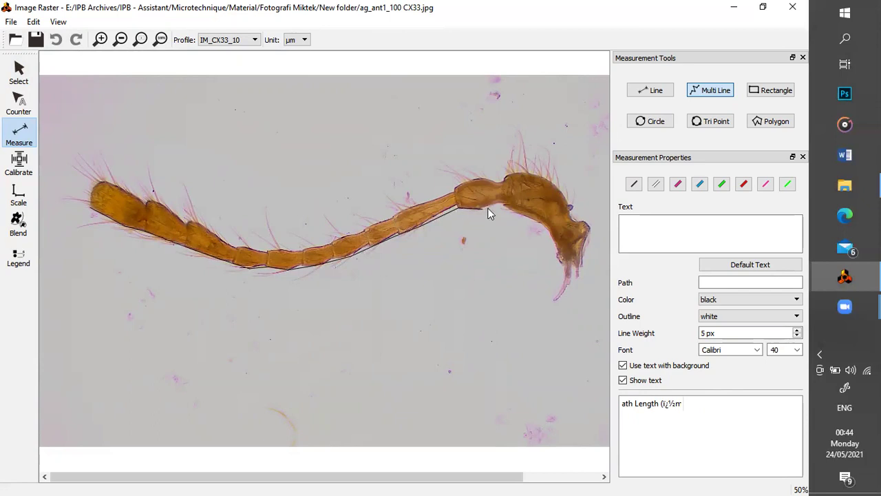
right_click(563, 262)
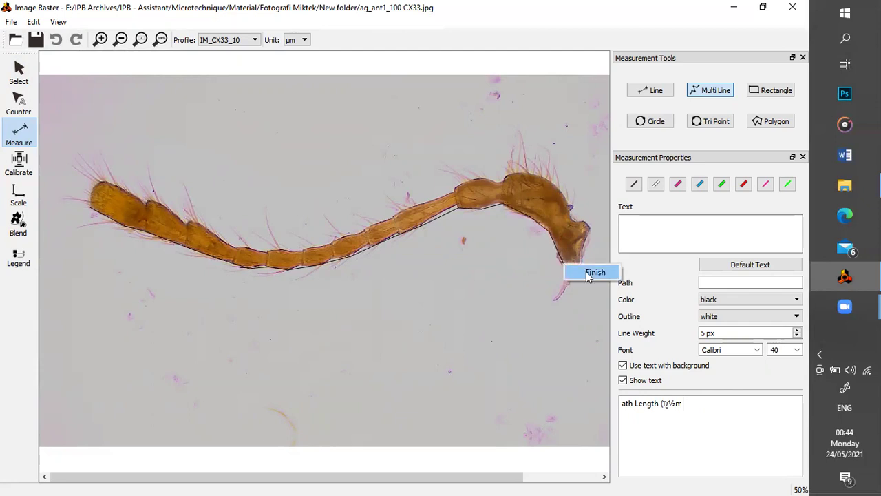
left_click(586, 271)
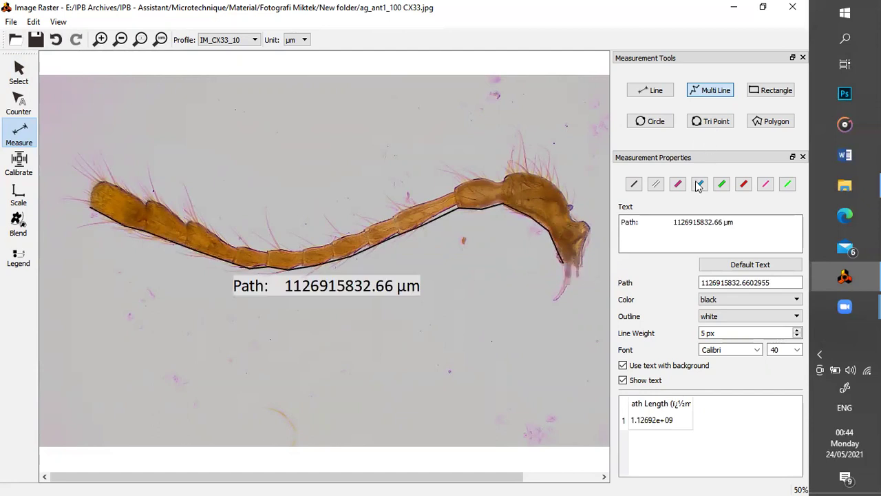
Color the antenna's traced path white with a black outline and switch the measurement unit to mm
left_click(656, 185)
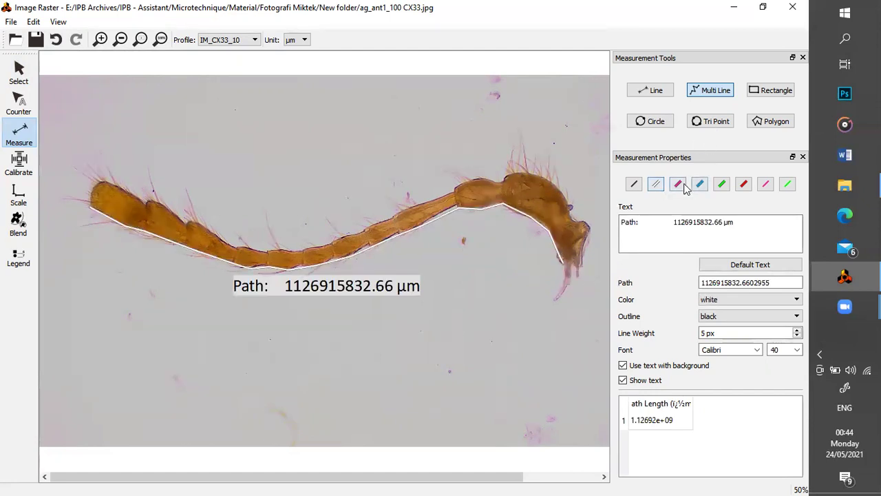
left_click(672, 186)
left_click(656, 184)
left_click(304, 40)
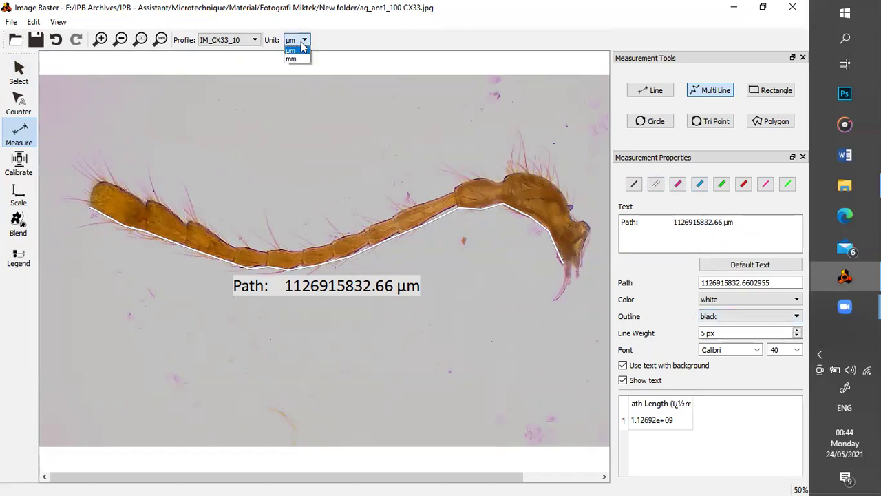
left_click(299, 61)
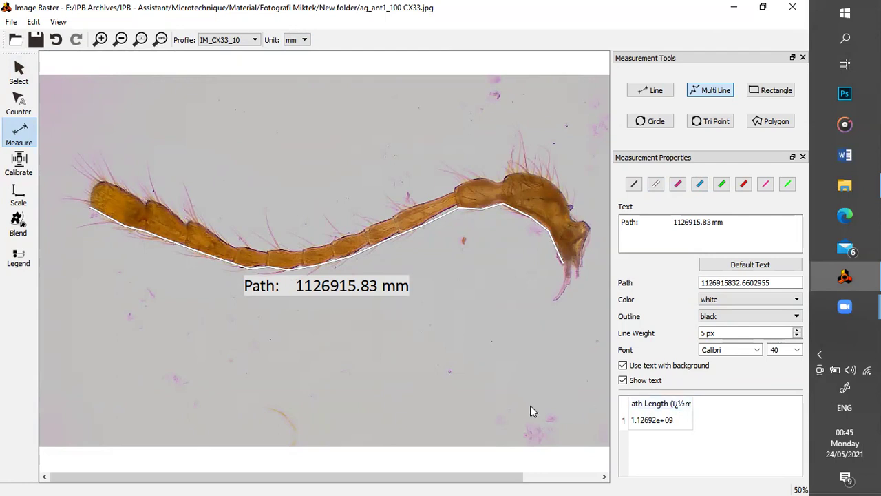
Undo the path measurement on the antenna
left_click(19, 71)
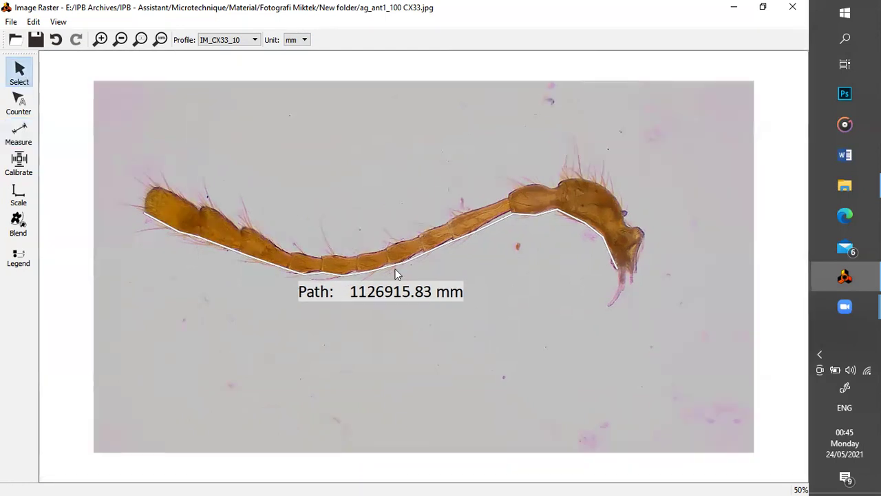
left_click(34, 22)
left_click(46, 37)
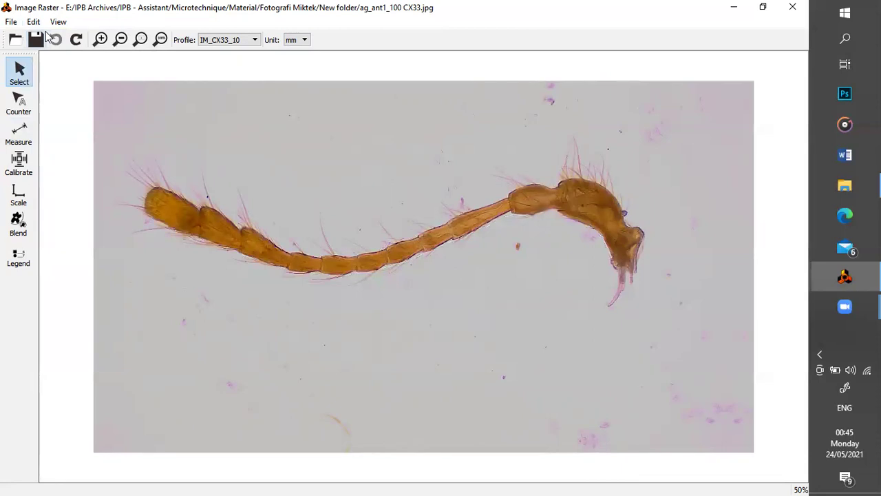